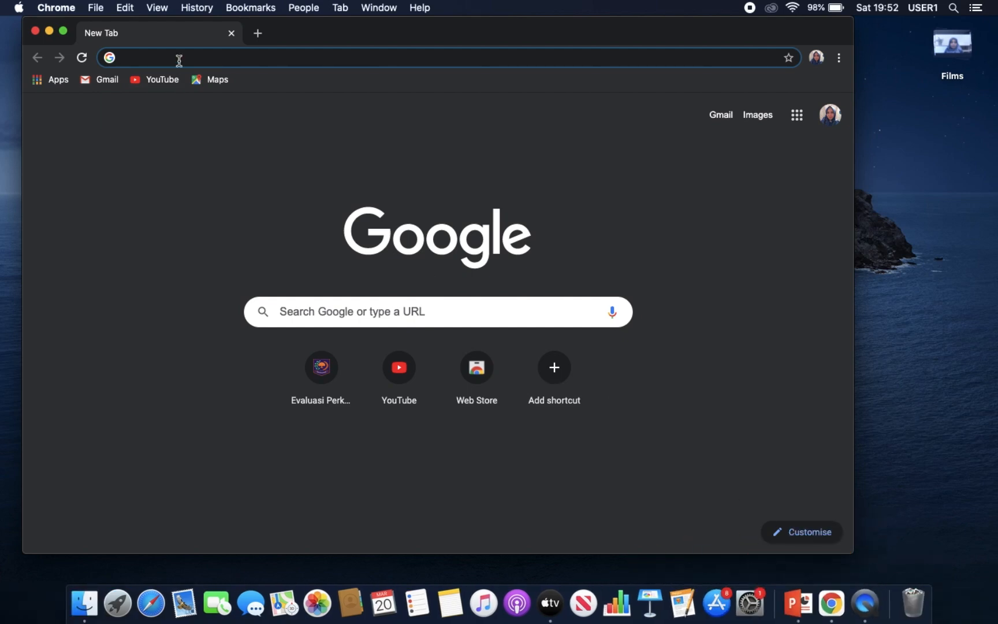
# Open the village development evaluation site at epdeskel.binapemdes.kemendagri.go.id.
pyautogui.write('epdes')
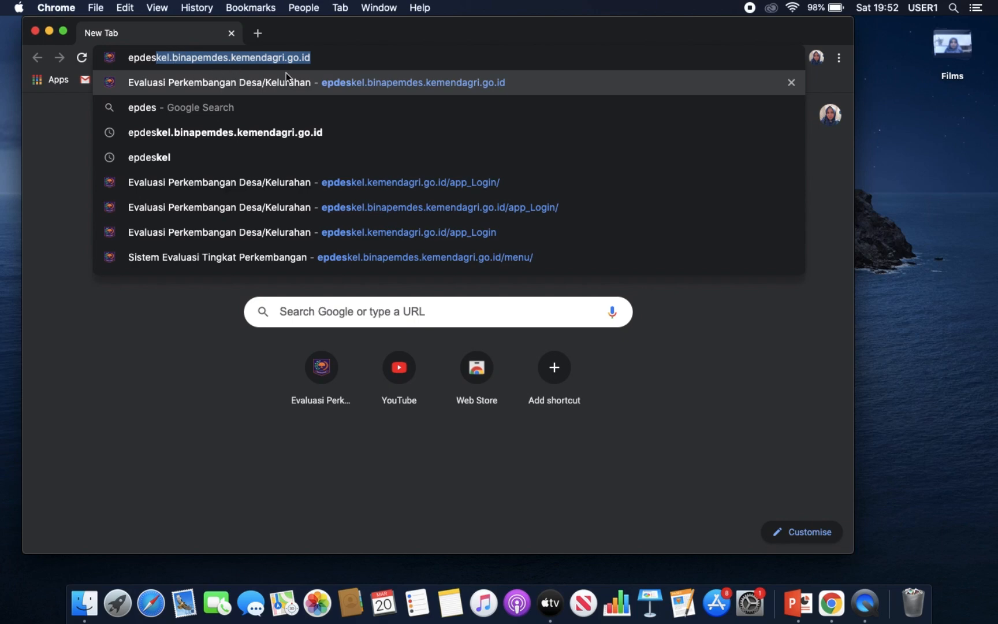
pyautogui.click(325, 58)
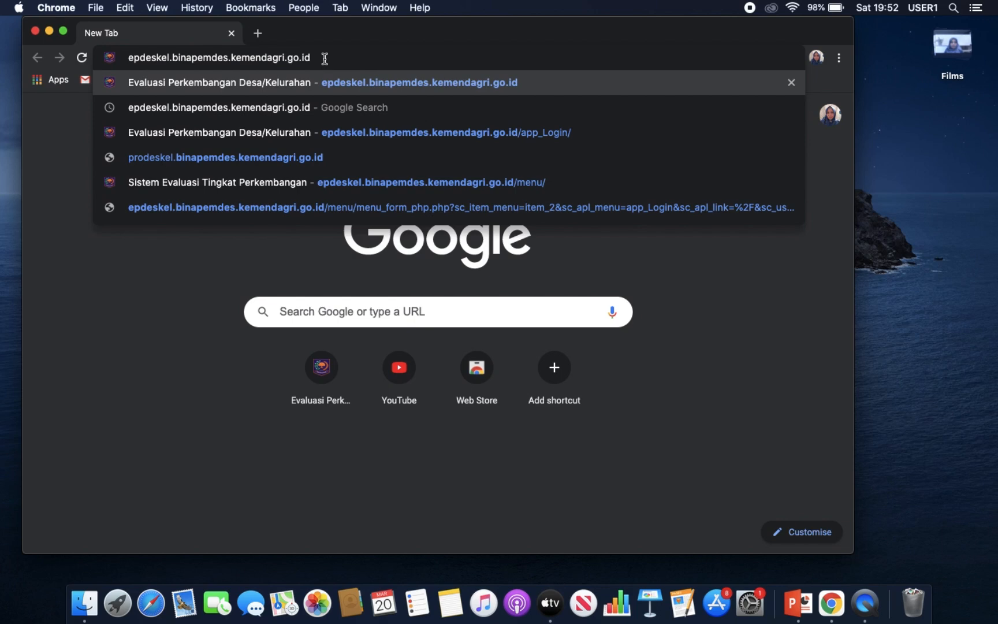
pyautogui.press('Return')
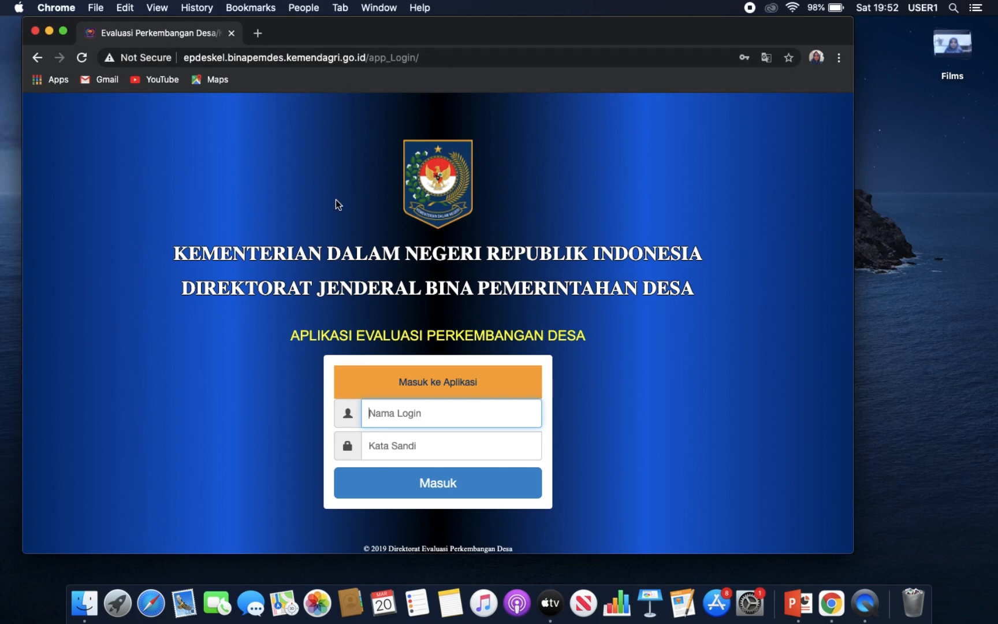
# Fill in the login name and password from the third saved account, log in, and enlarge the browser to full screen.
pyautogui.click(381, 412)
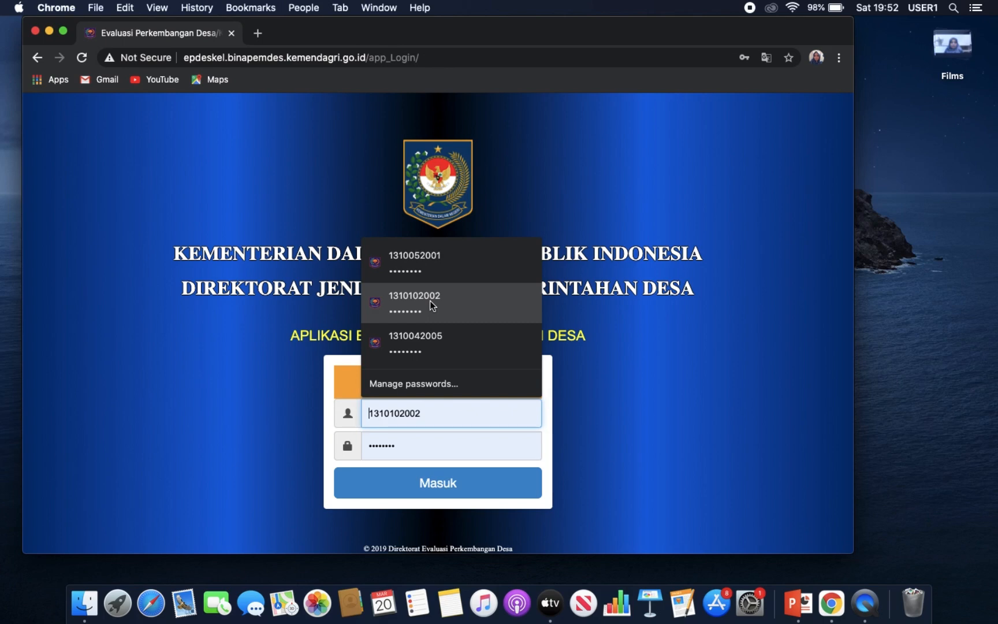
pyautogui.click(433, 345)
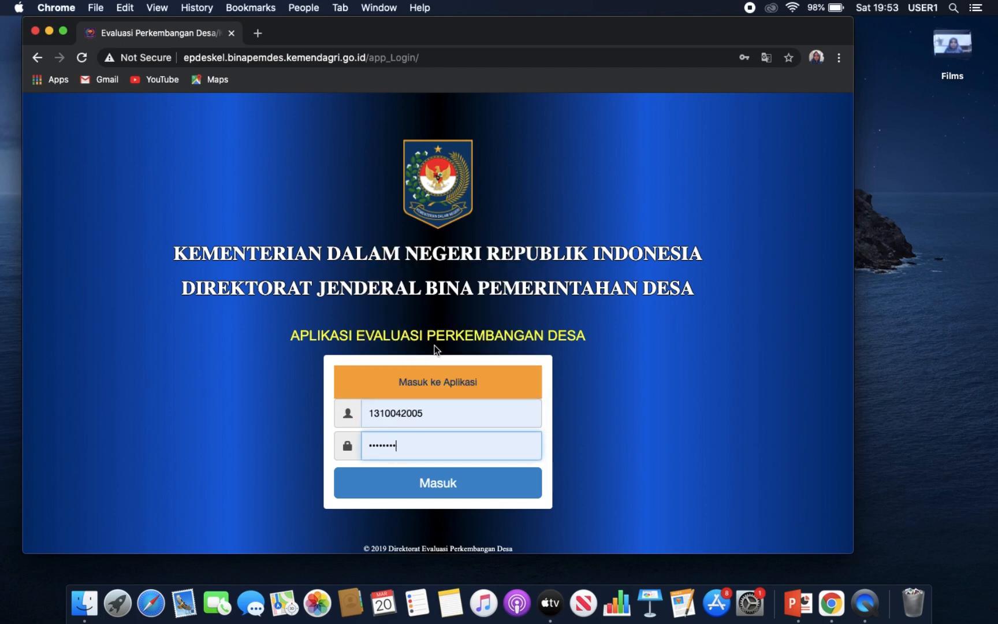
pyautogui.click(425, 489)
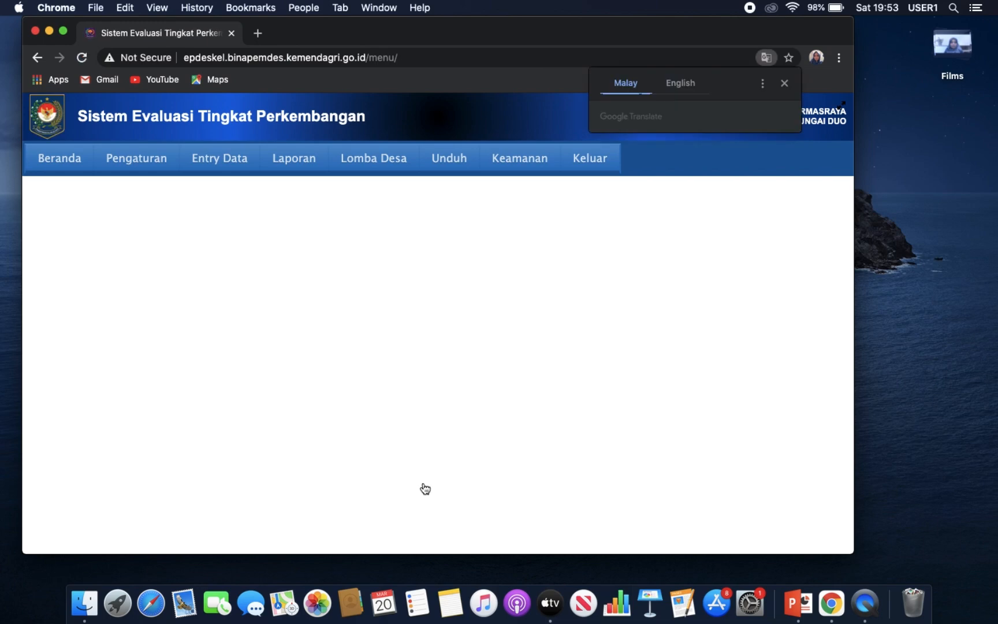
pyautogui.click(64, 32)
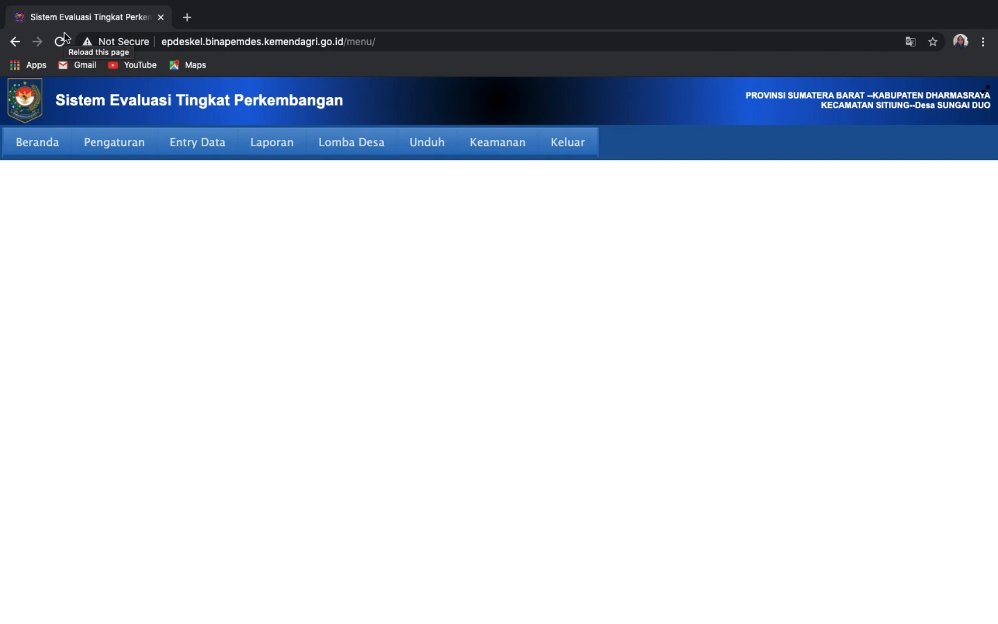
# Open the village's Informasi Umum record for editing and save it with its existing entries.
pyautogui.moveTo(82, 140)
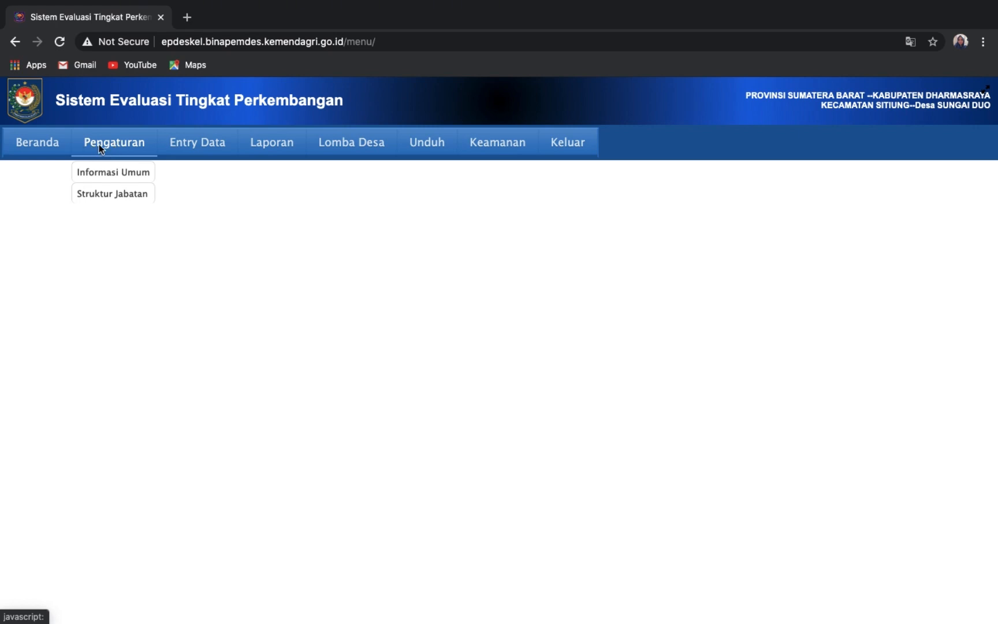
pyautogui.click(110, 174)
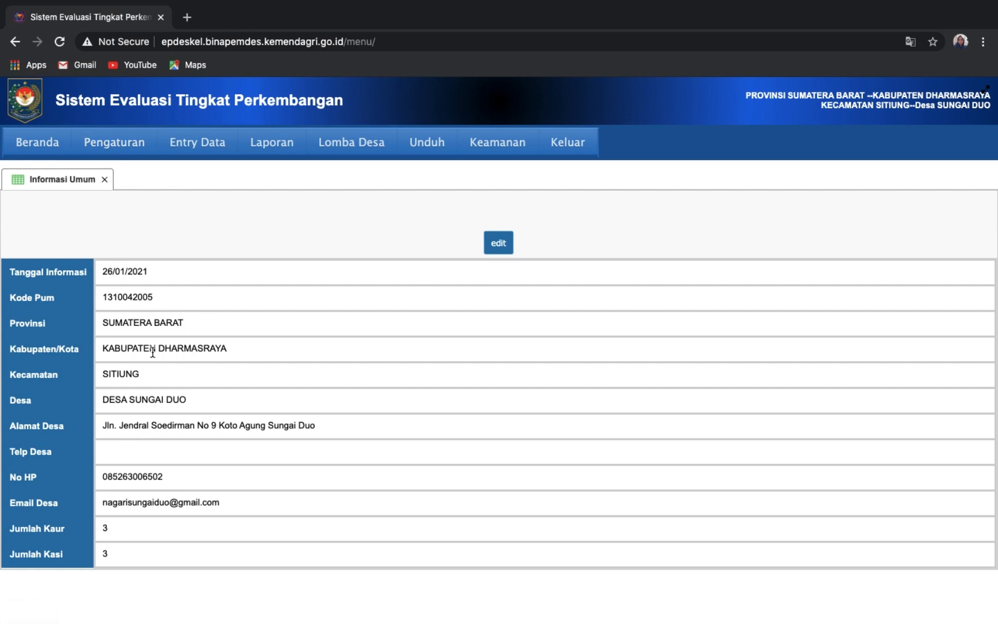
pyautogui.click(499, 245)
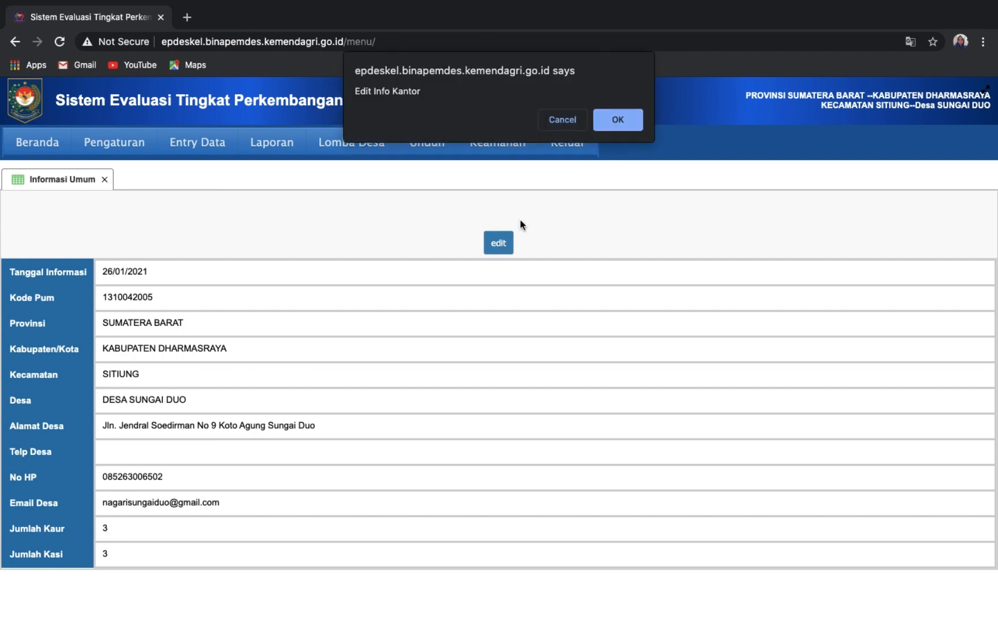
pyautogui.click(615, 121)
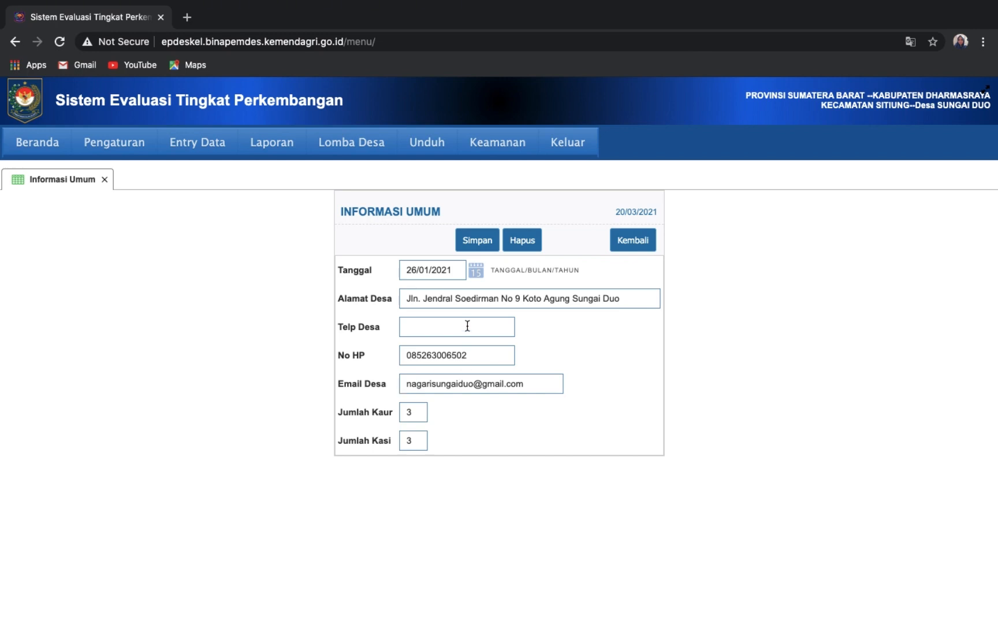
pyautogui.click(485, 246)
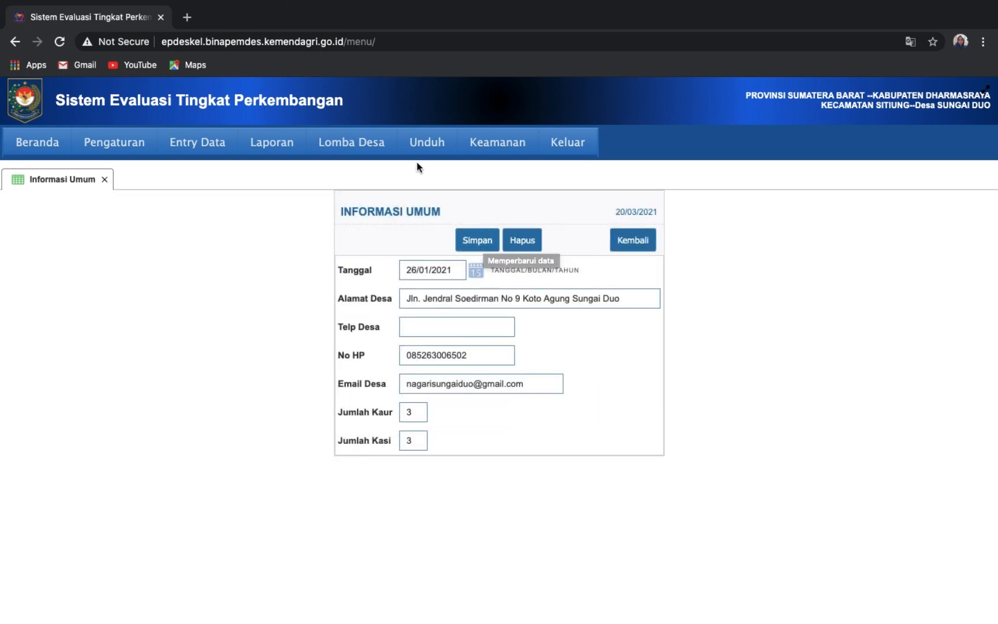
# View the village's Struktur Jabatan page with its officials and hamlet heads.
pyautogui.moveTo(191, 148)
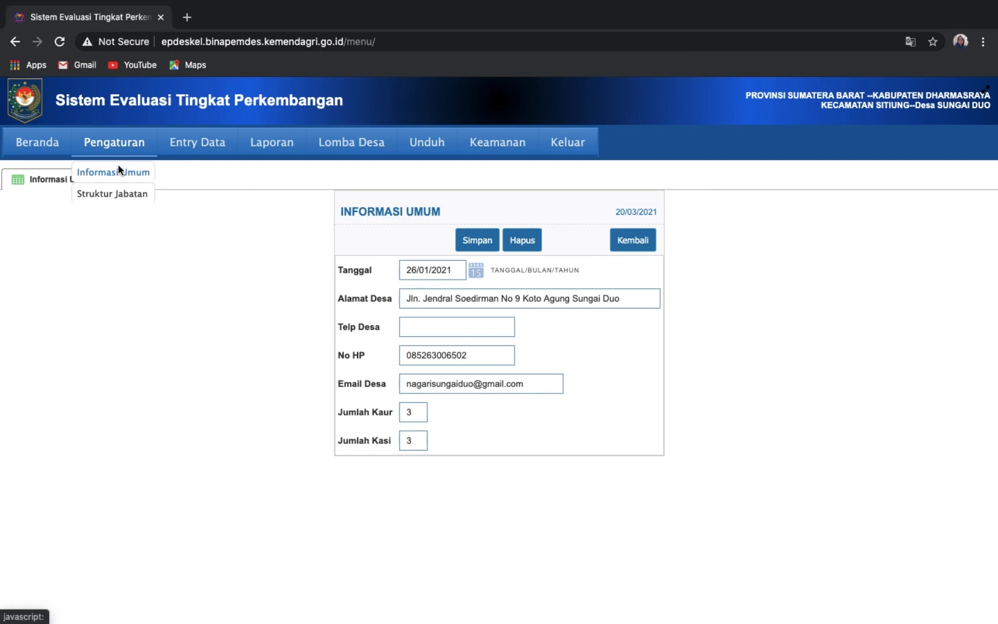
pyautogui.click(116, 196)
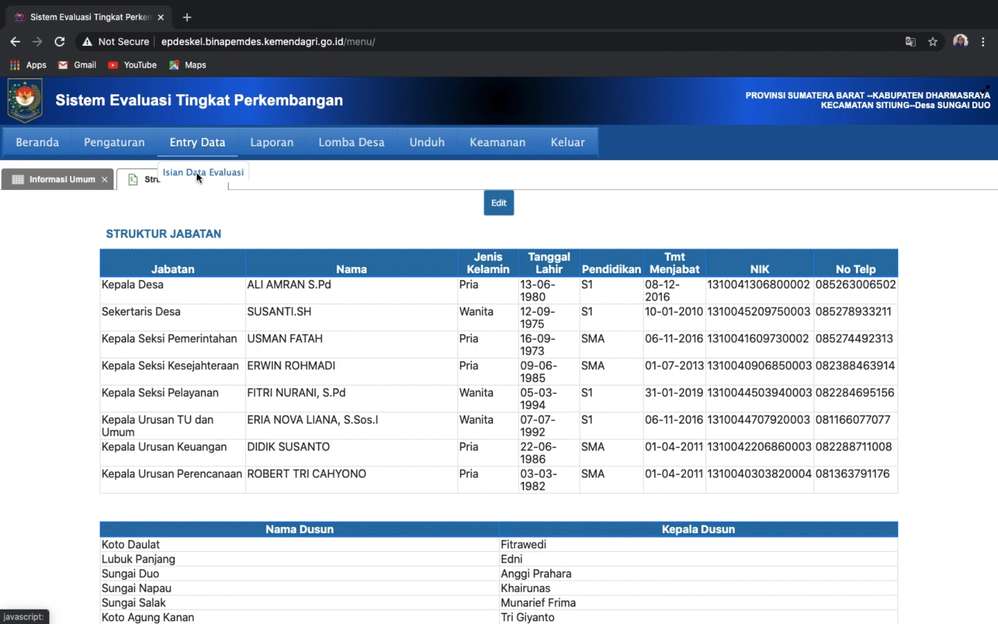
# Start a new evaluation entry for the year 2018 in Isian Data Evaluasi.
pyautogui.click(196, 172)
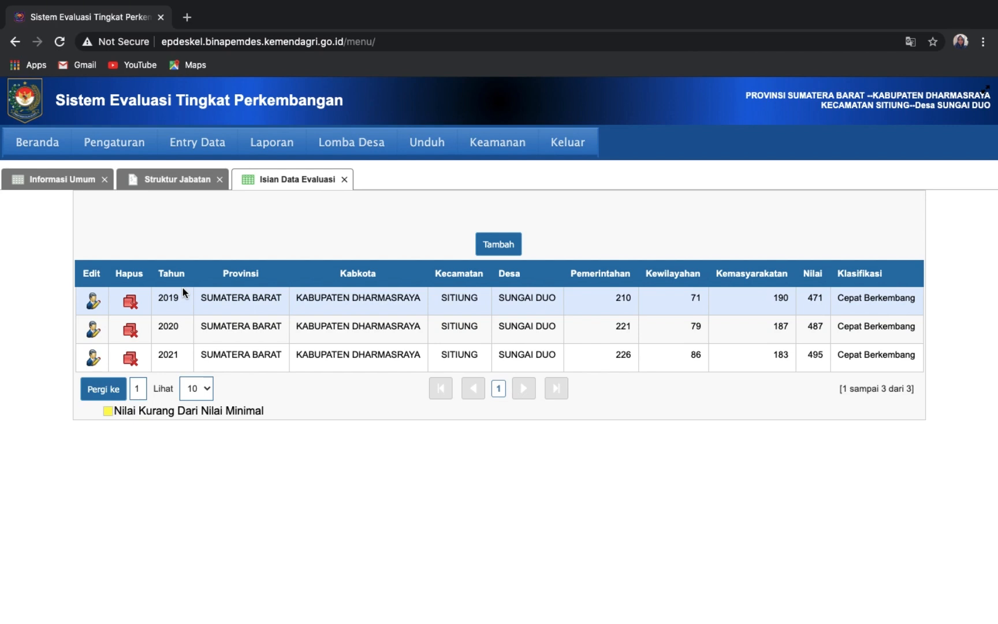
pyautogui.click(500, 247)
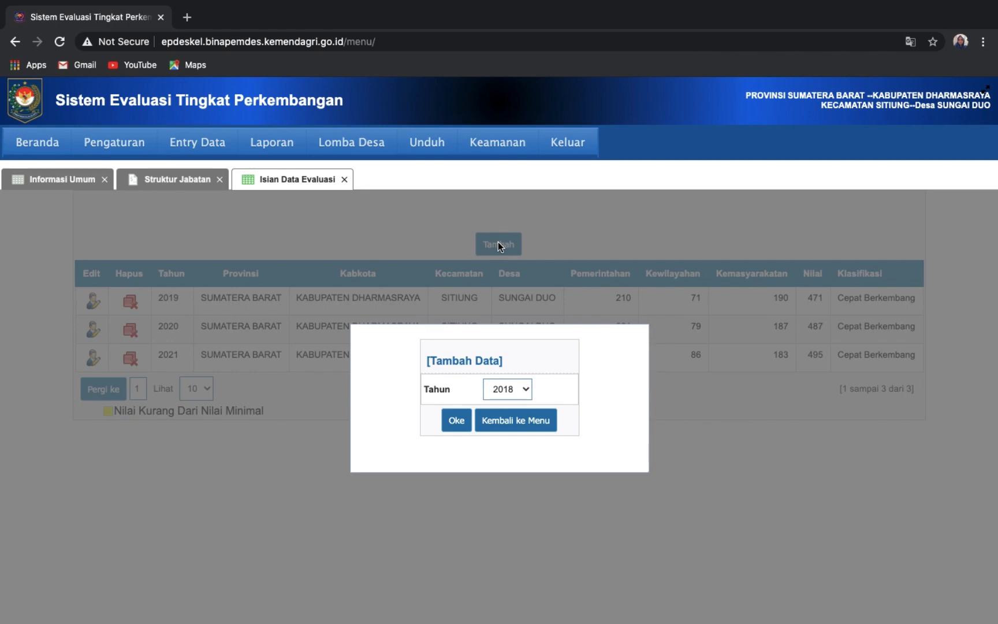
pyautogui.click(524, 390)
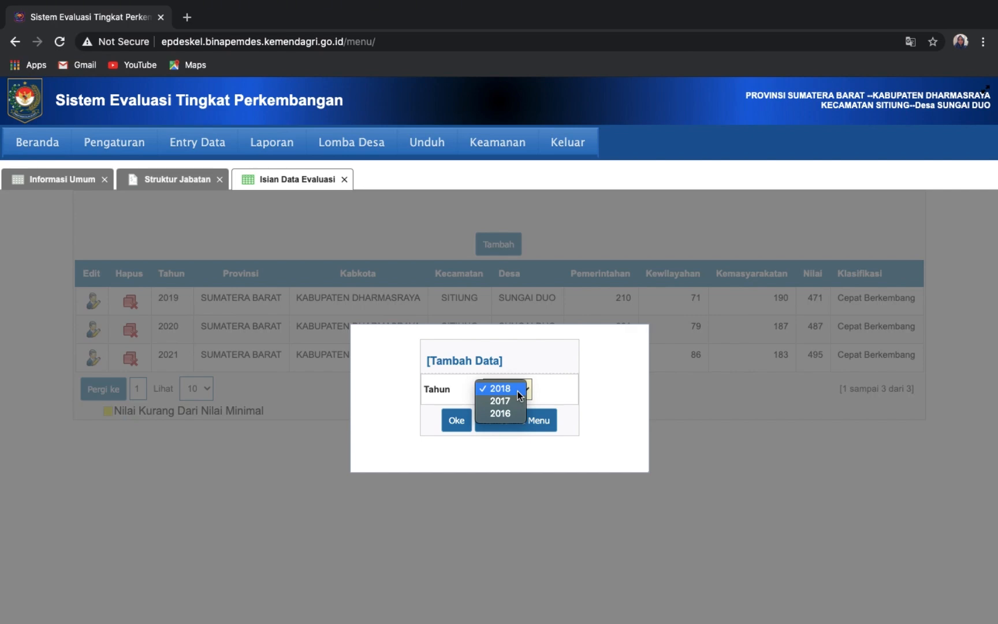
pyautogui.click(456, 419)
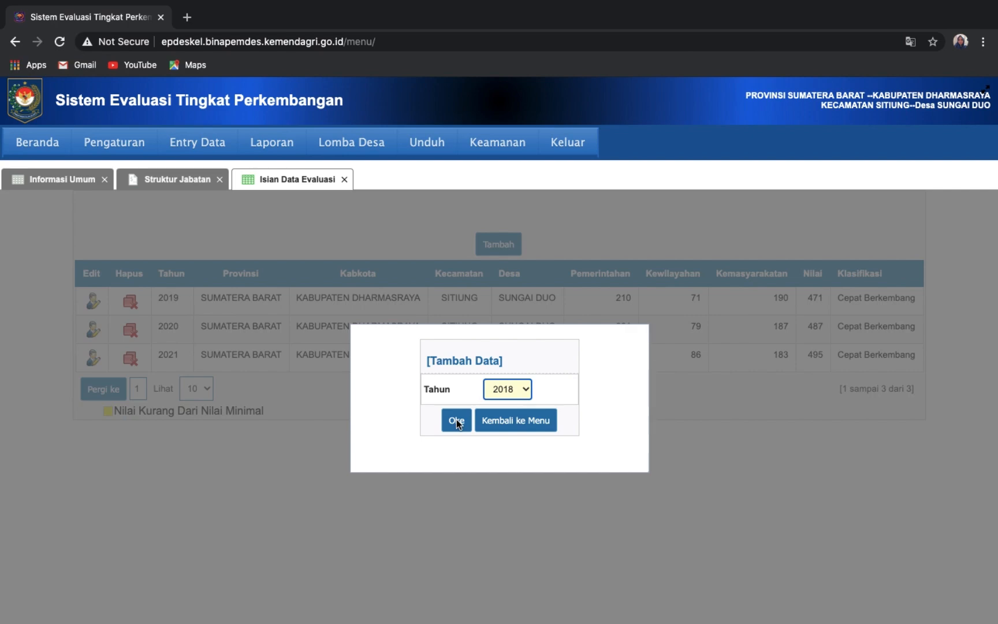
pyautogui.click(456, 419)
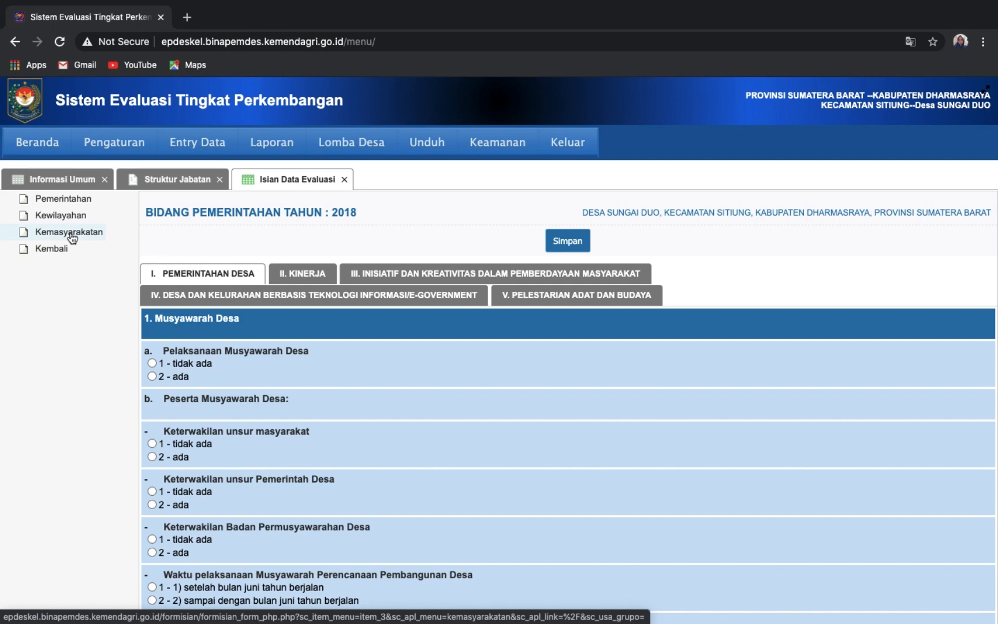
# Review the questions in the Pemerintahan Desa section of the 2018 Pemerintahan form.
pyautogui.click(74, 200)
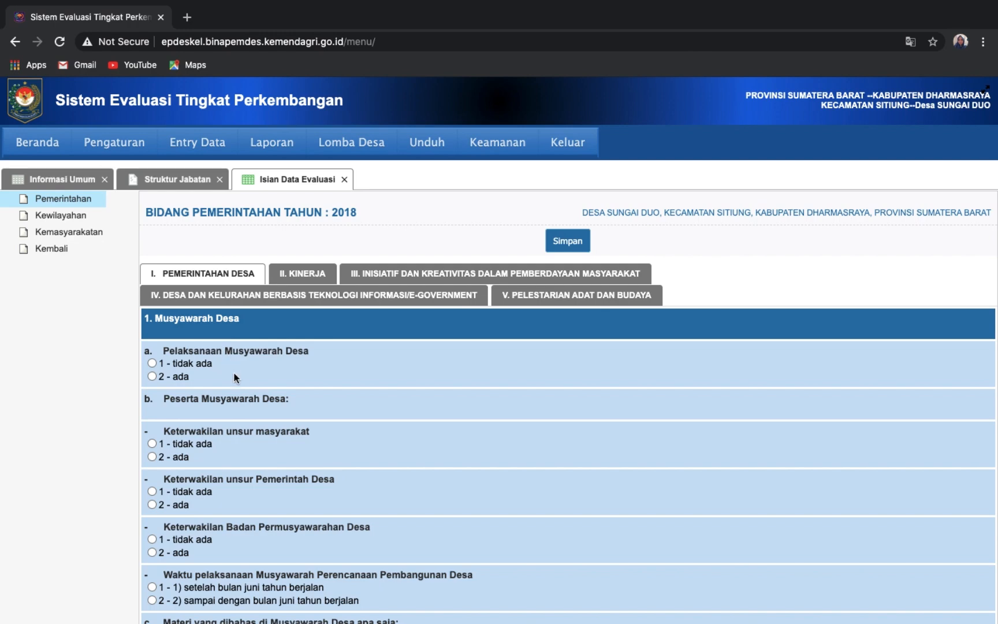
pyautogui.scroll(-5, 234, 373)
pyautogui.scroll(-7, 234, 373)
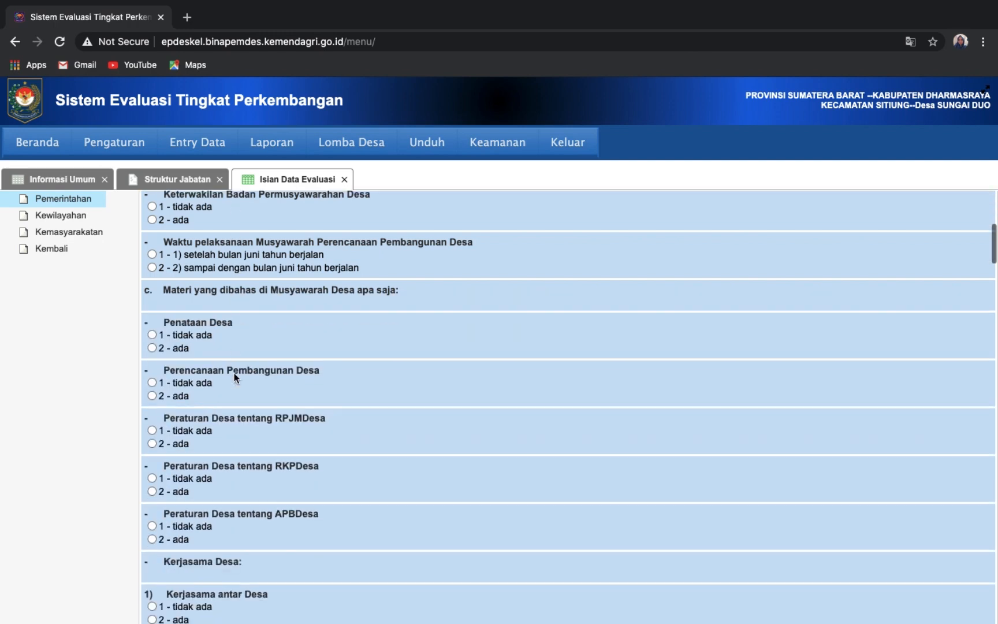
pyautogui.scroll(-7, 234, 372)
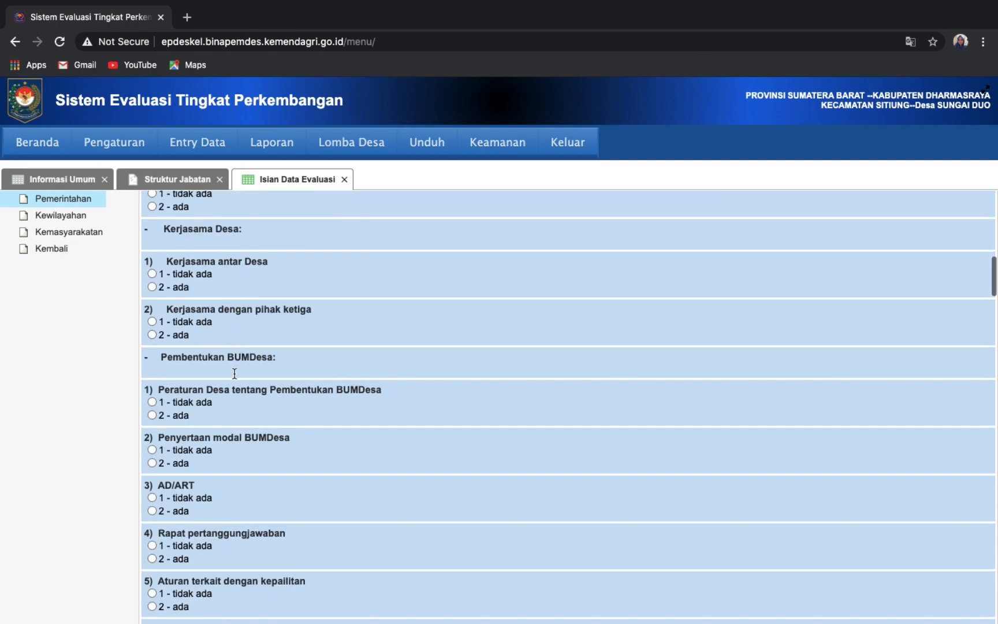
pyautogui.scroll(-4, 233, 373)
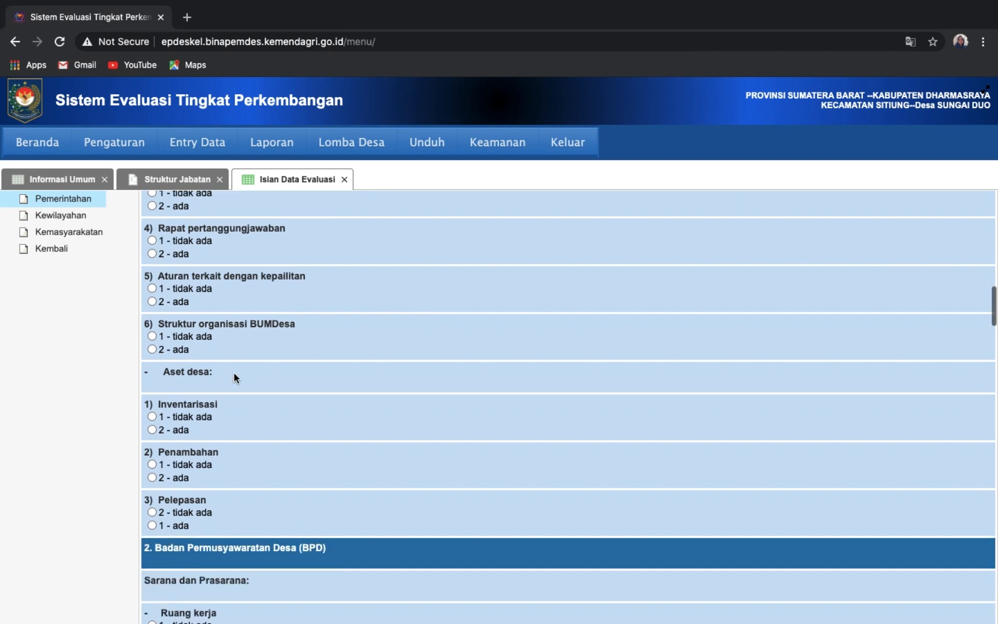
pyautogui.scroll(-8, 234, 375)
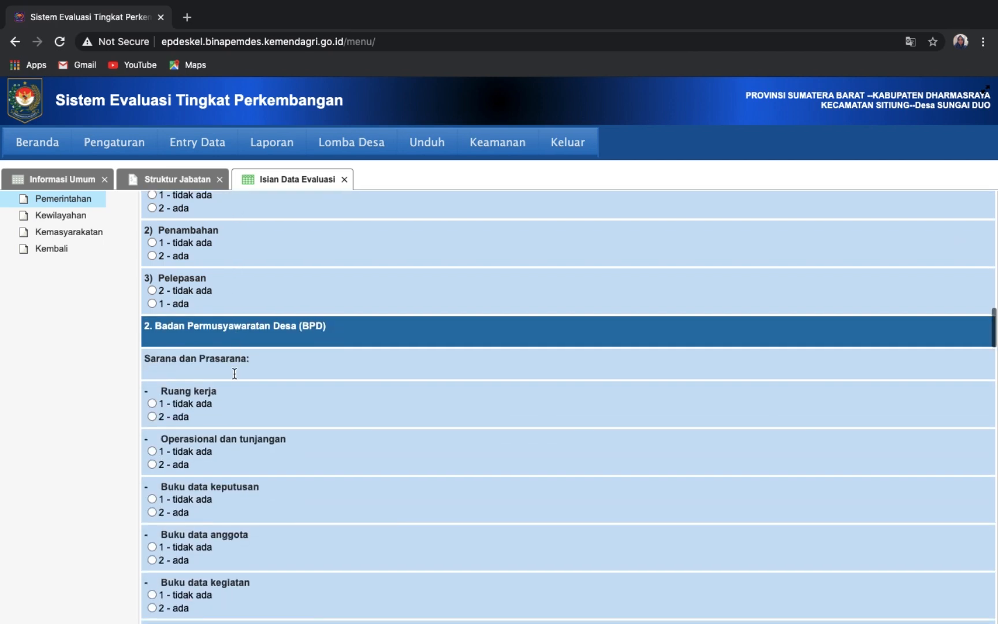
pyautogui.scroll(11, 233, 373)
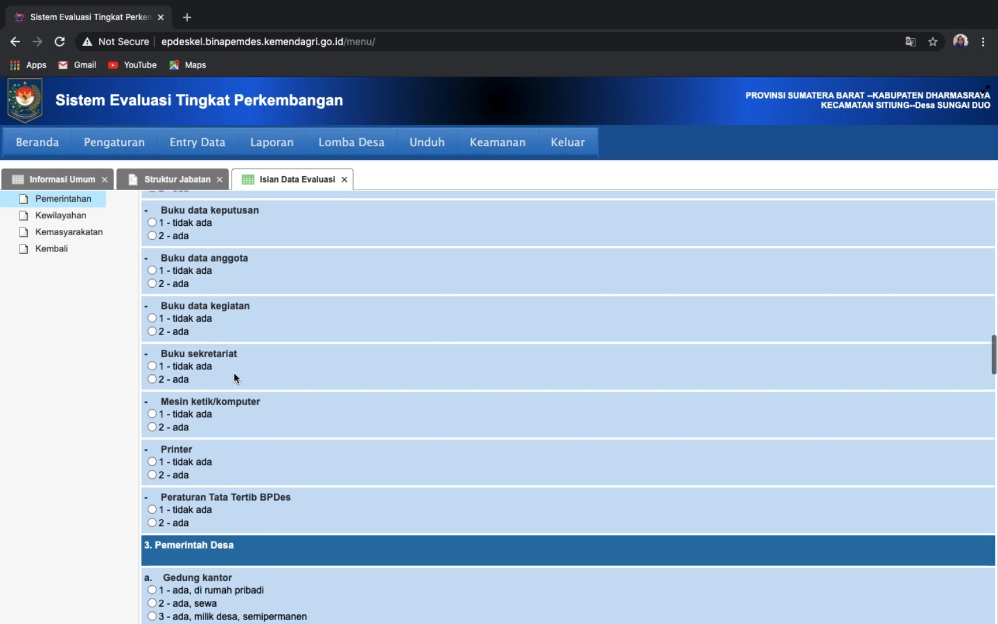
pyautogui.scroll(13, 234, 373)
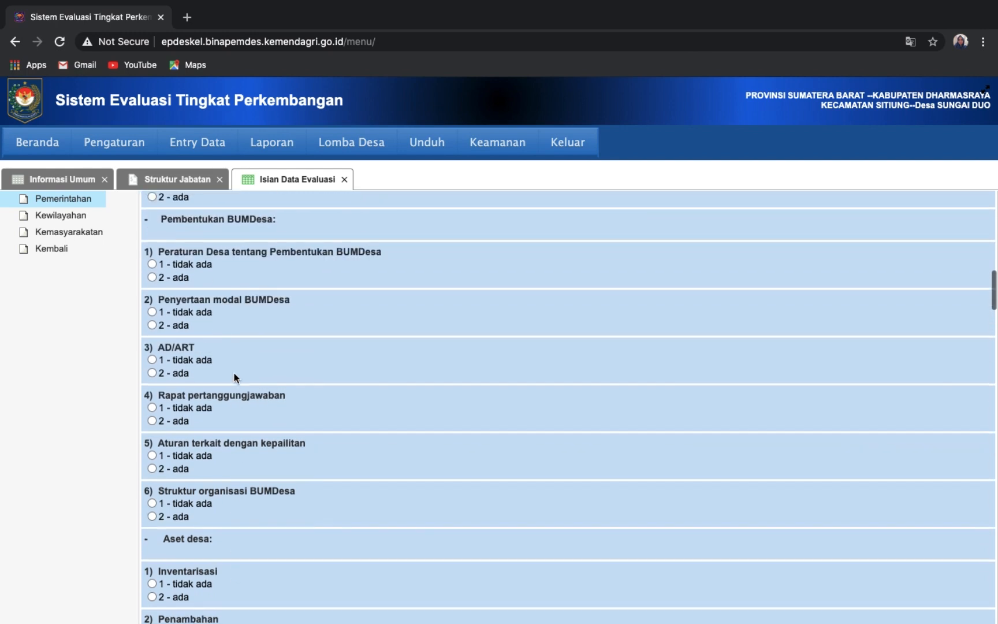
pyautogui.scroll(7, 234, 372)
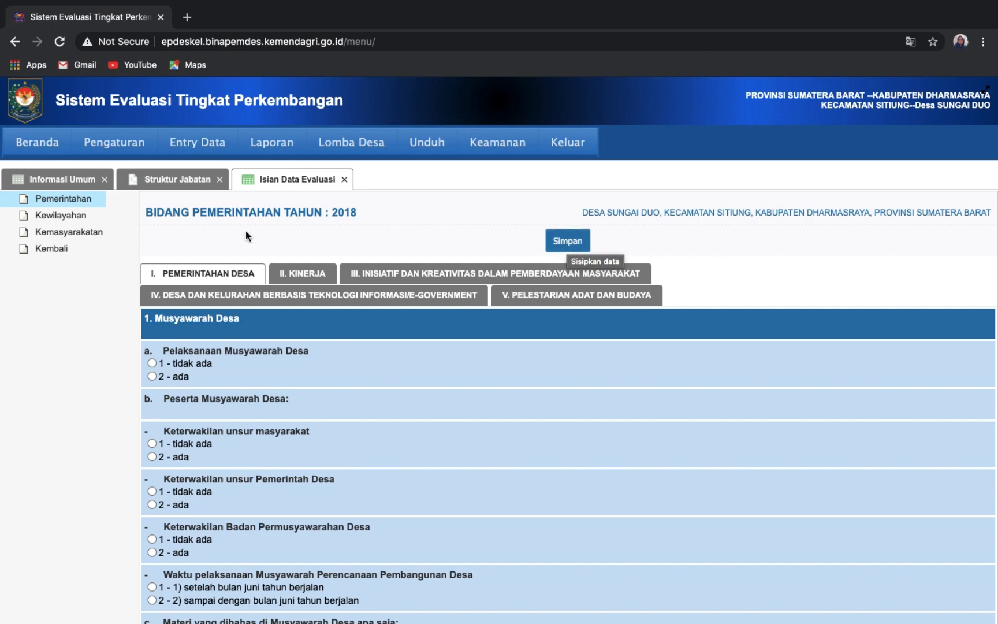
# Review the Kinerja and Pelestarian Adat dan Budaya sections of the 2018 Pemerintahan form.
pyautogui.click(302, 279)
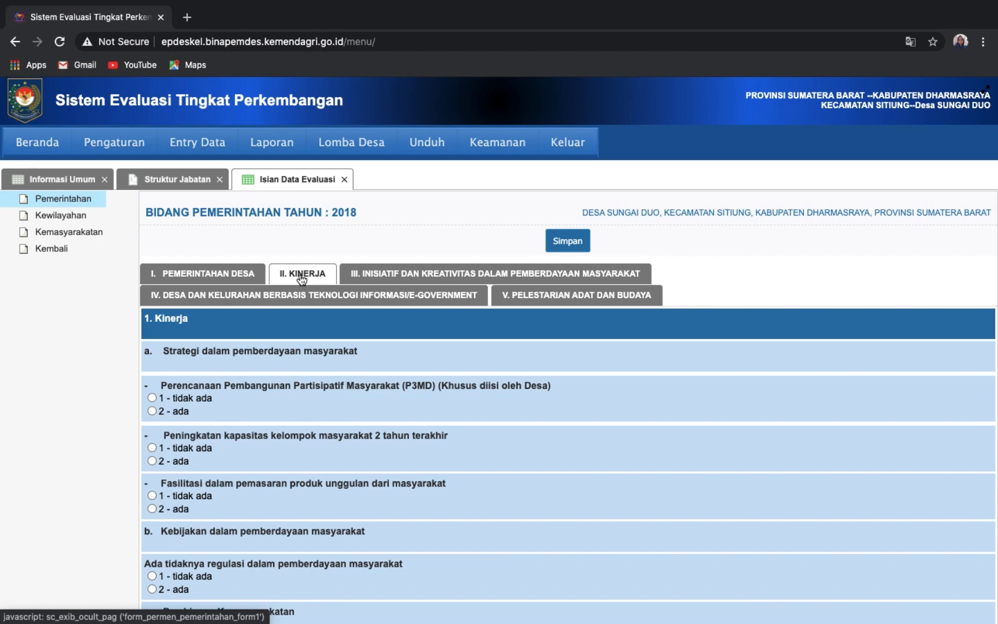
pyautogui.scroll(-5, 302, 279)
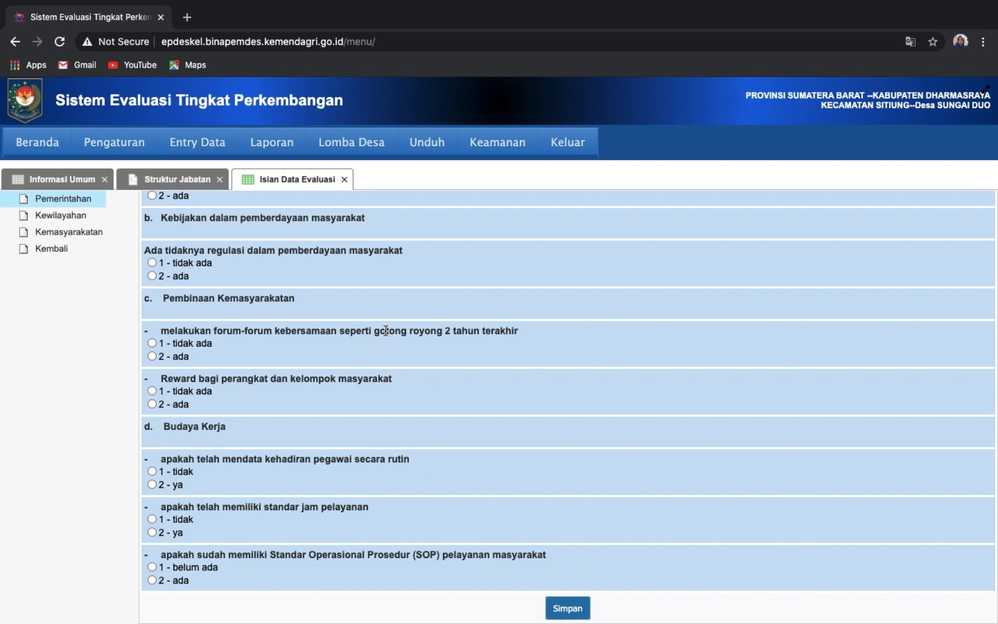
pyautogui.scroll(5, 385, 330)
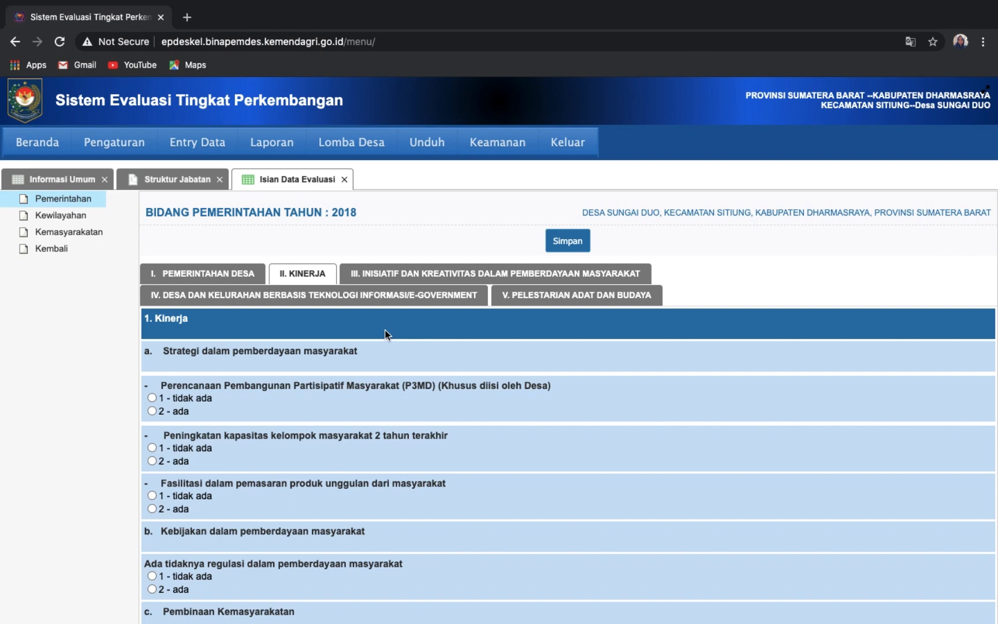
pyautogui.click(530, 300)
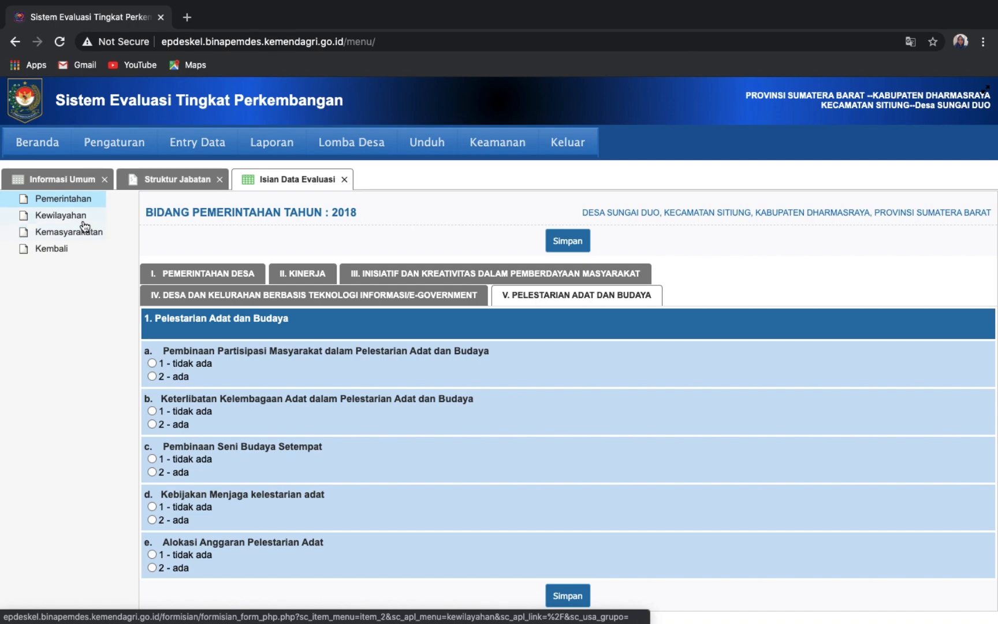
# View the 2018 Kewilayahan form, including its Pengaturan Investasi section, and the Kemasyarakatan form.
pyautogui.click(81, 219)
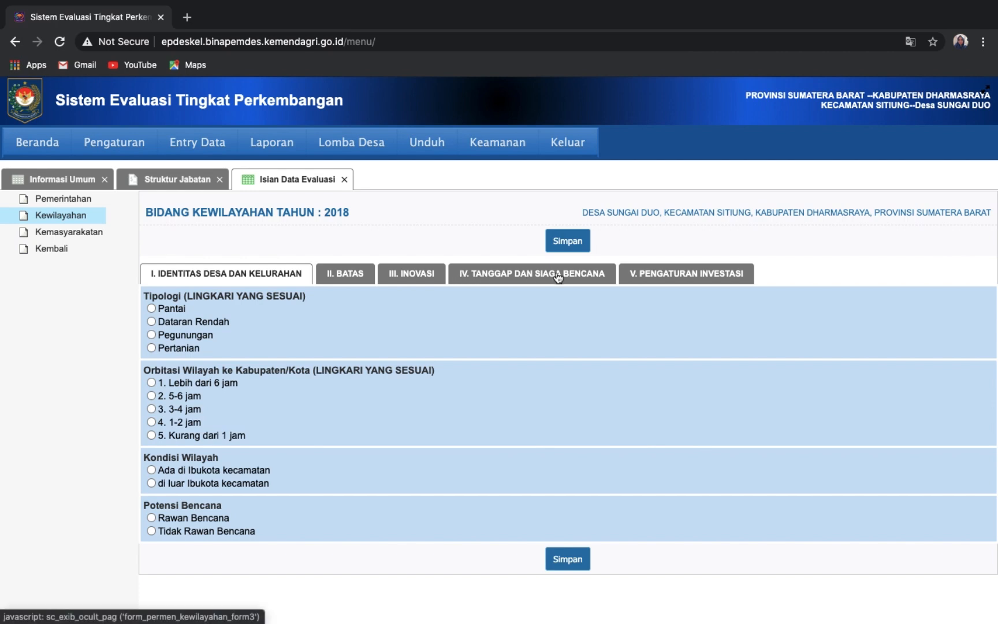
pyautogui.click(662, 279)
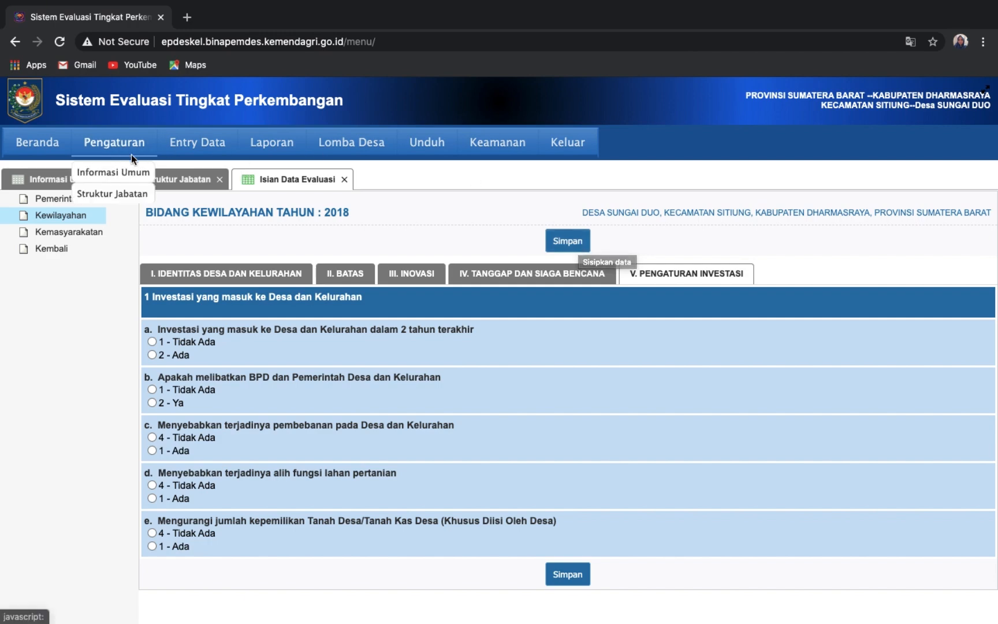
pyautogui.click(84, 236)
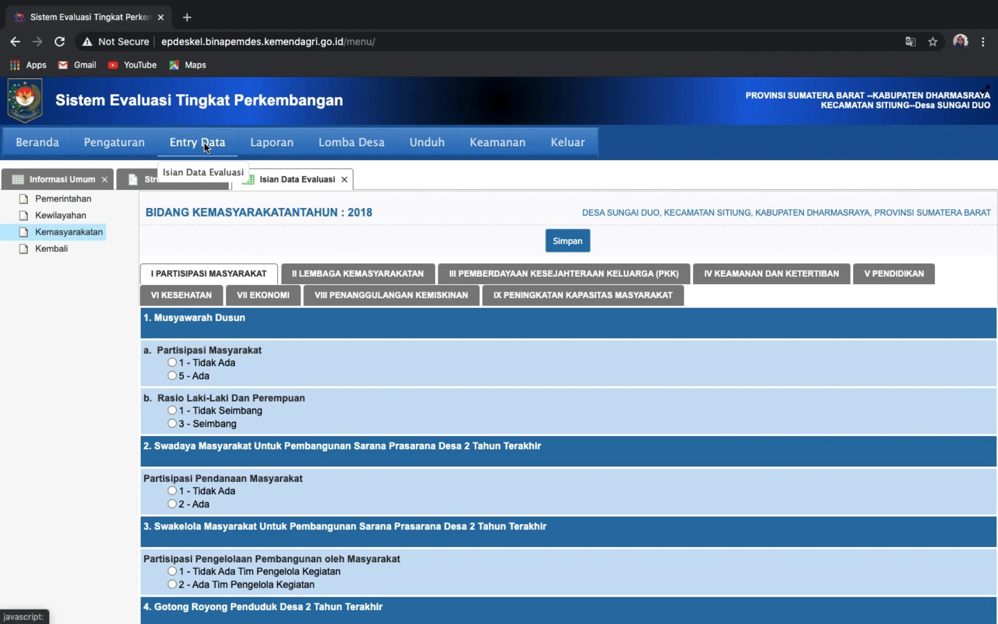
pyautogui.moveTo(269, 143)
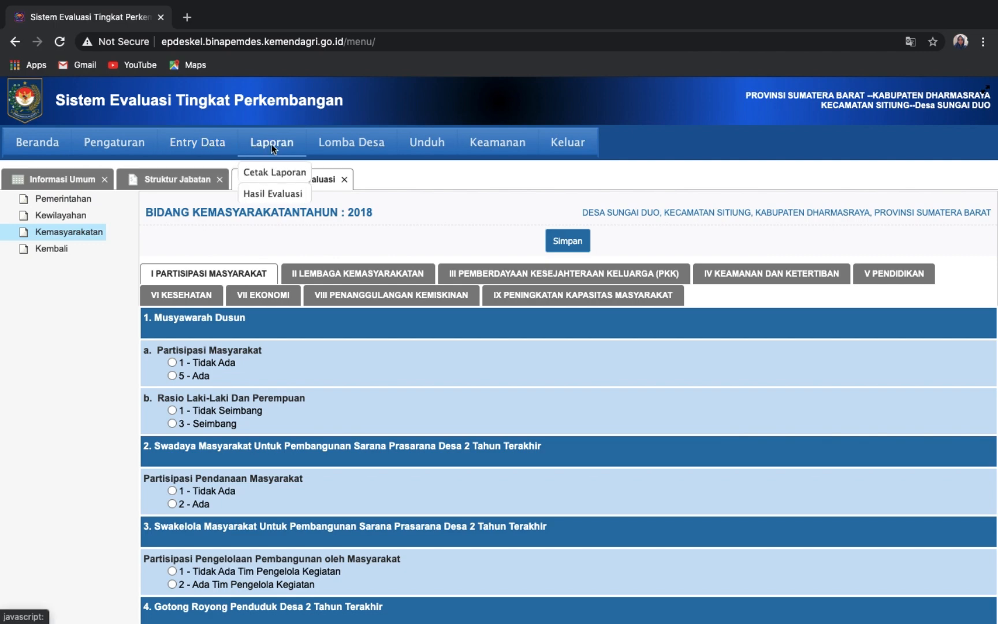
# View the printable 2021 evaluation report for Desa Sungai Duo from Cetak Laporan, and close the report.
pyautogui.click(276, 174)
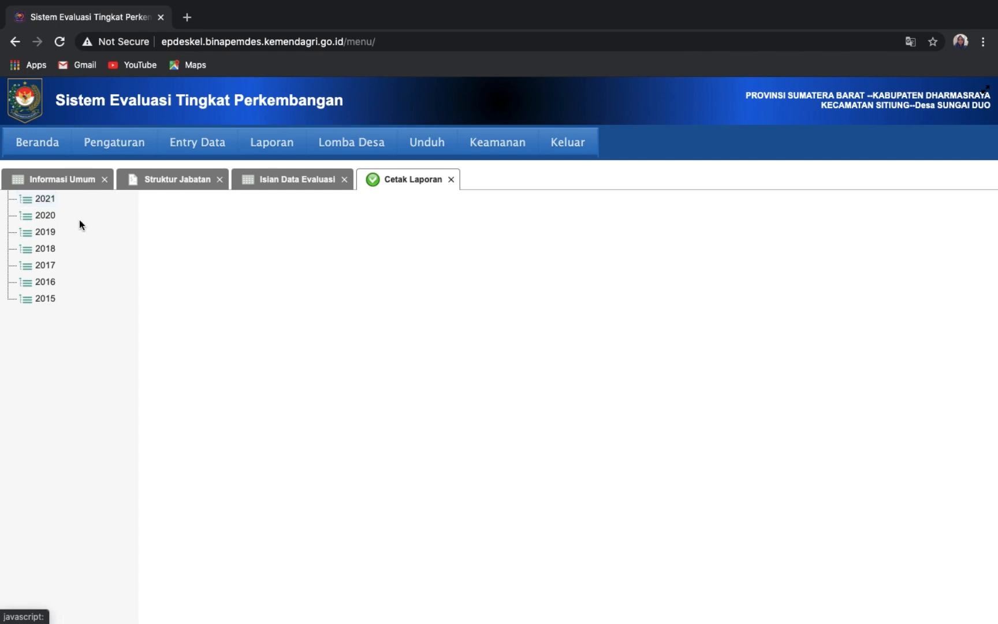
pyautogui.click(46, 199)
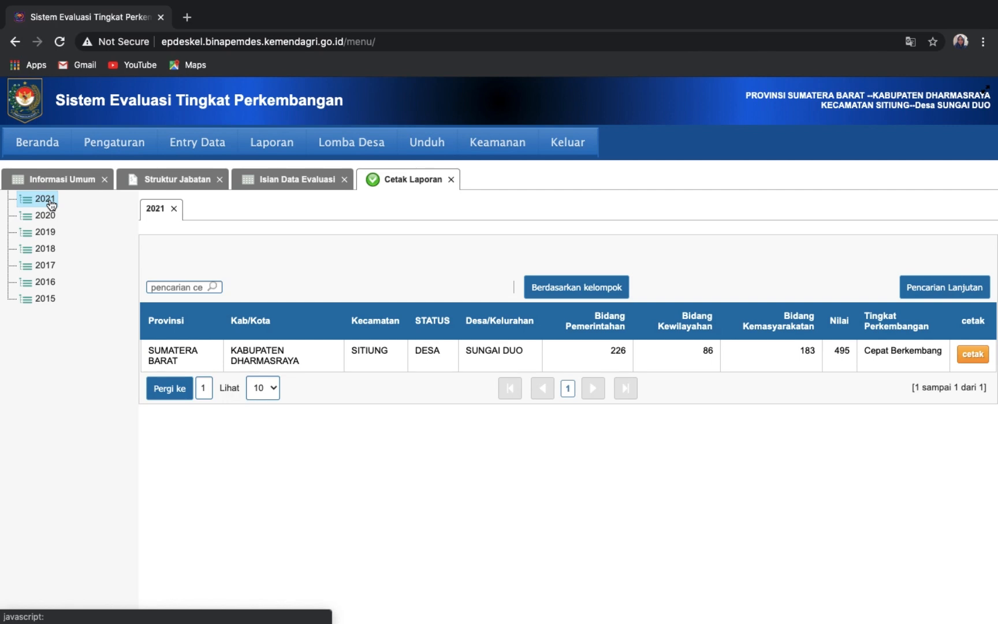
pyautogui.click(972, 353)
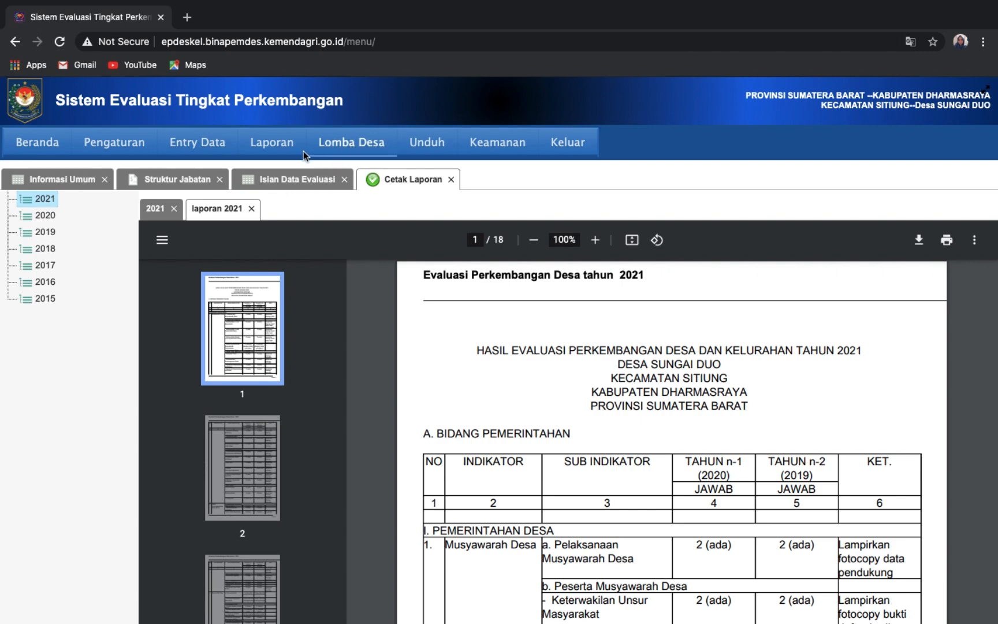
pyautogui.click(451, 180)
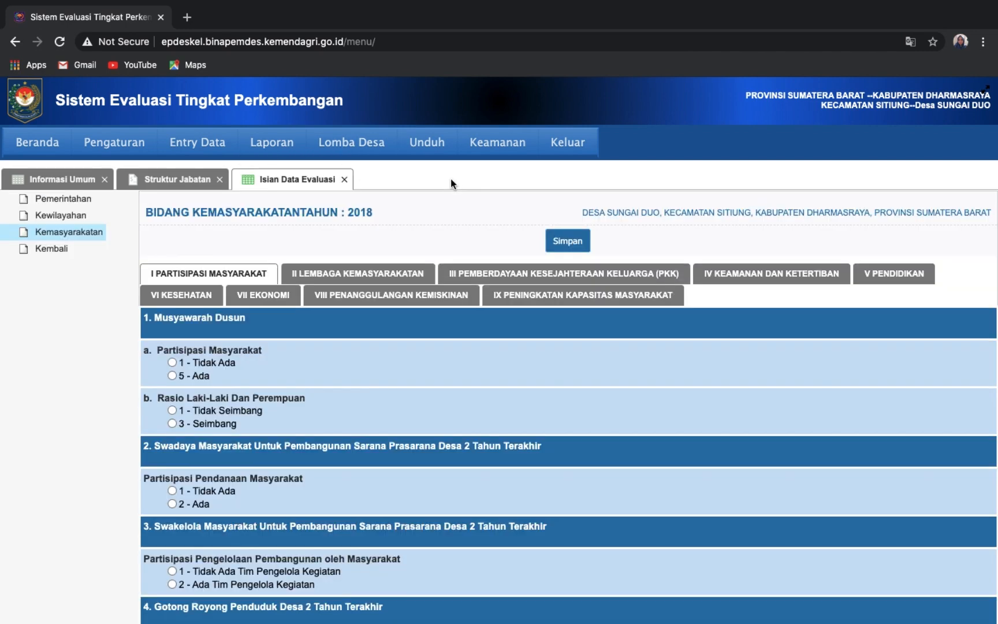
# View the yearly village development results in the Hasil Evaluasi report.
pyautogui.moveTo(272, 144)
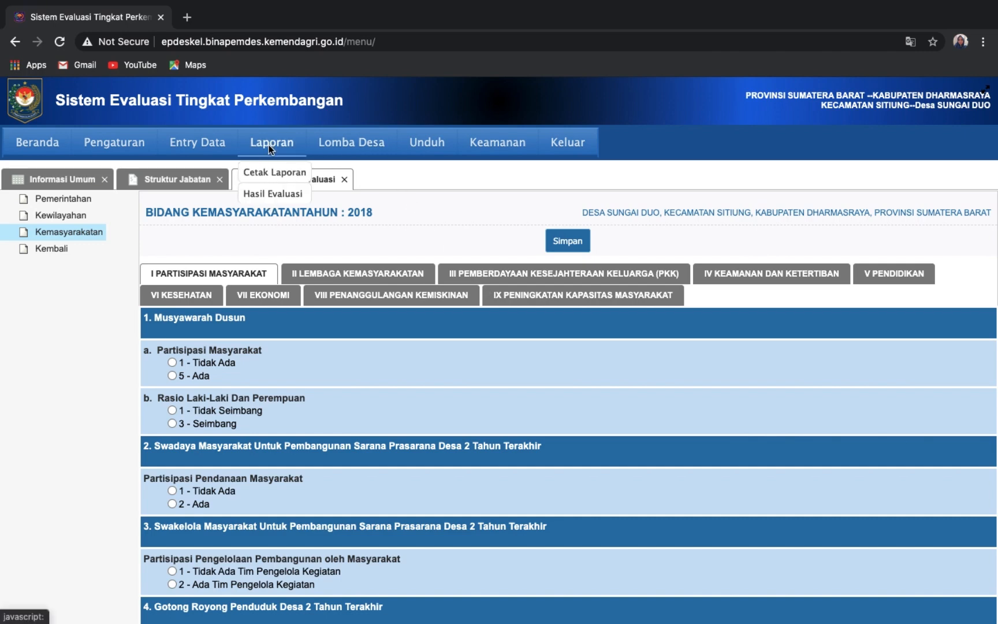
pyautogui.click(263, 194)
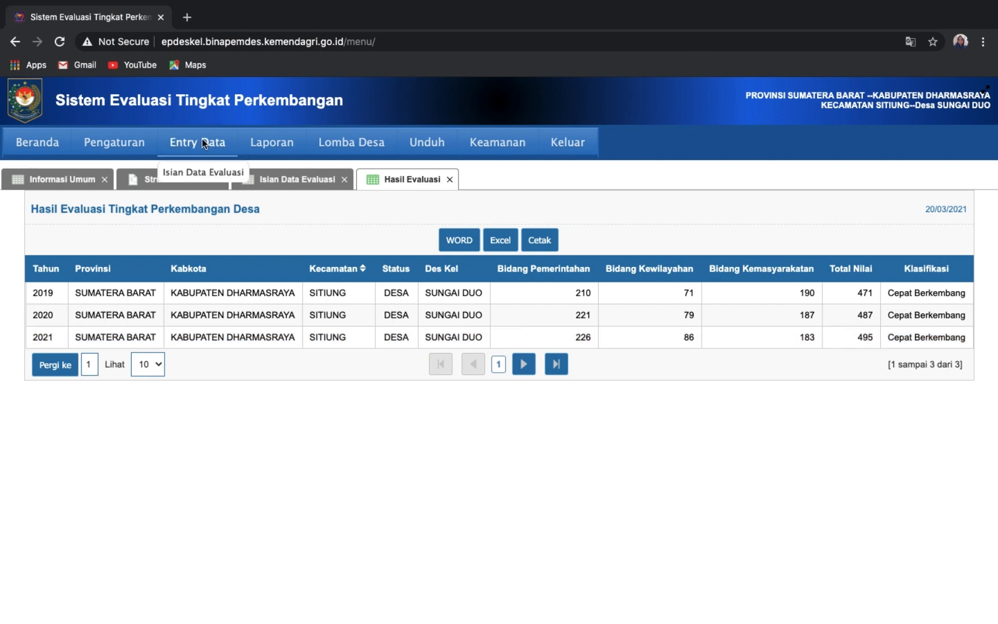
# Return to the Isian Data Evaluasi list and open the 2019 evaluation entry for editing.
pyautogui.moveTo(204, 144)
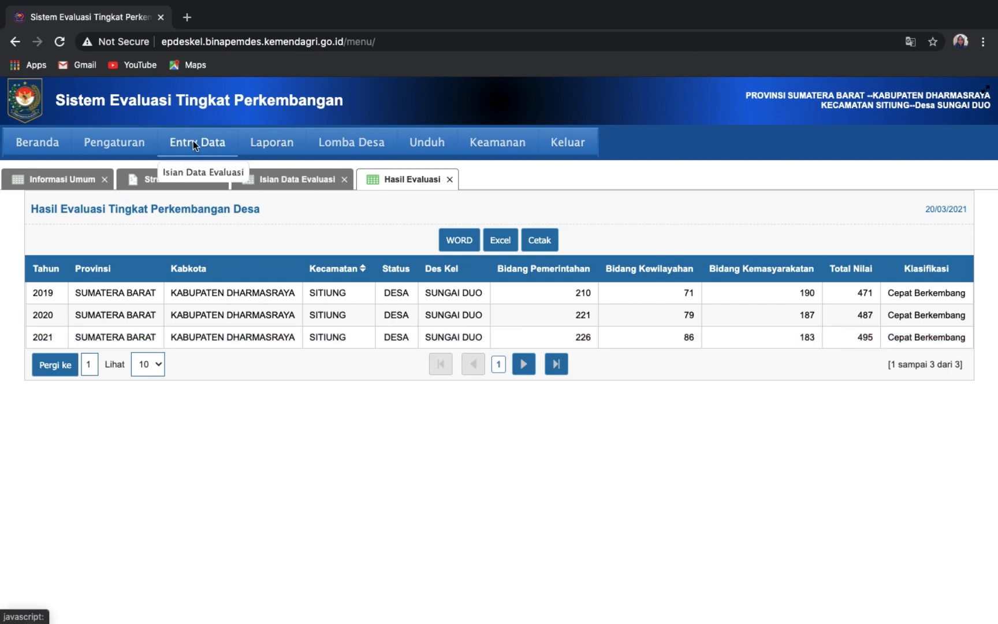
pyautogui.click(200, 171)
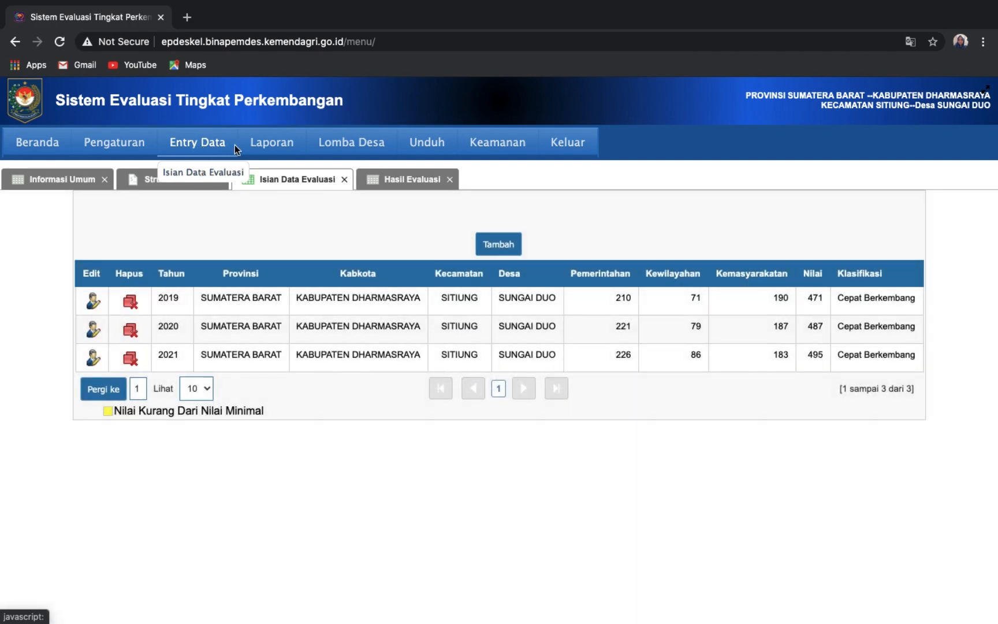
pyautogui.moveTo(254, 155)
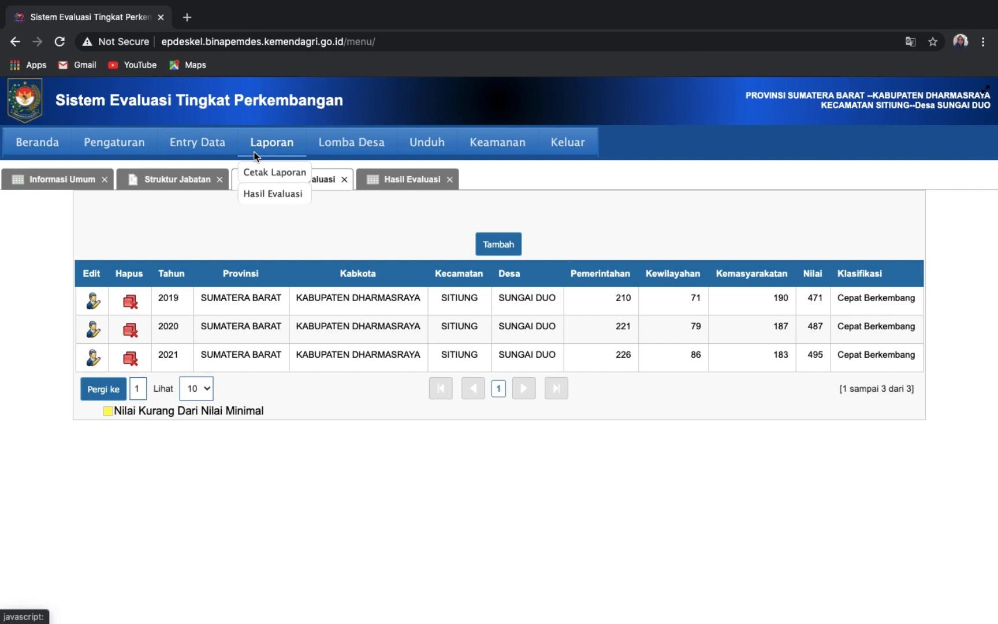
pyautogui.moveTo(201, 133)
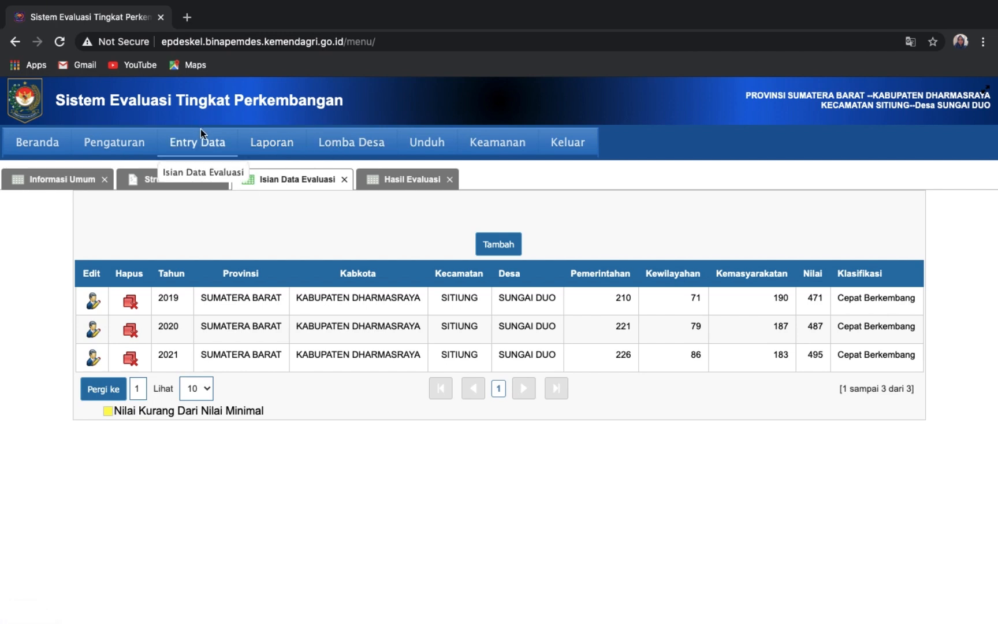
pyautogui.click(190, 175)
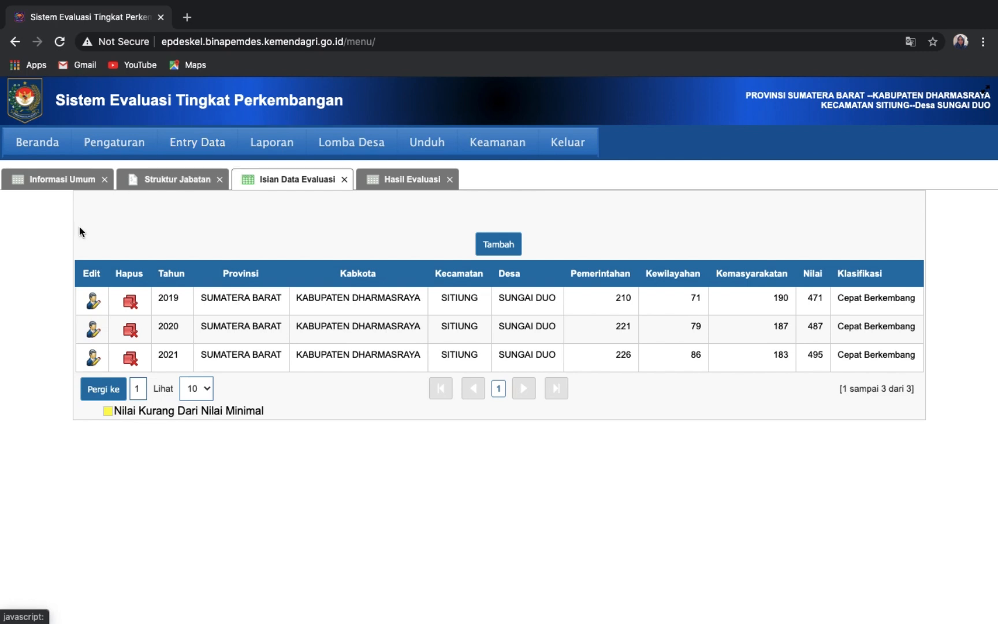
pyautogui.click(93, 301)
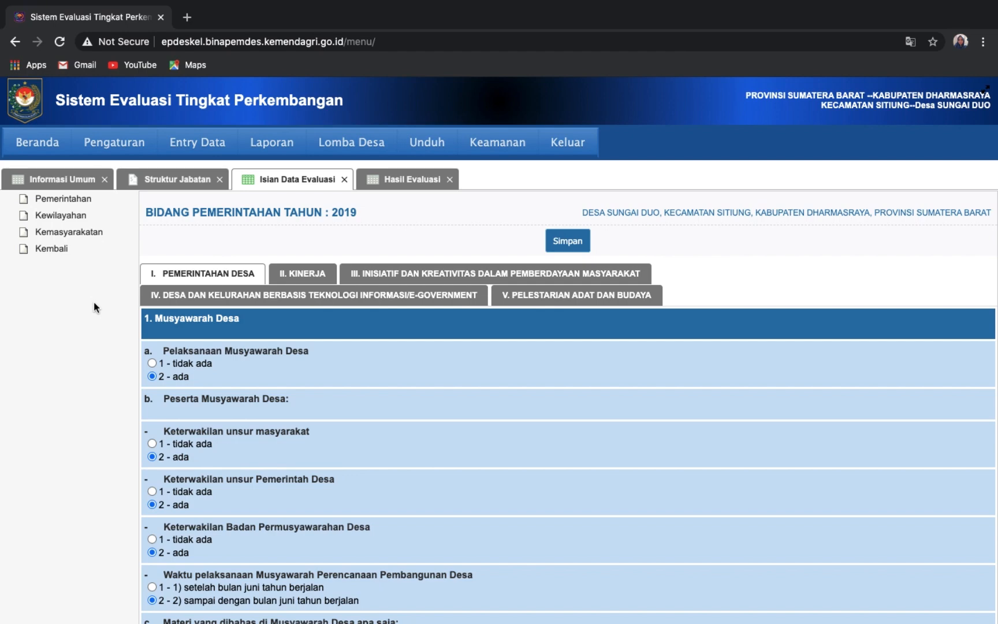
# Review the Pemerintahan Desa answers in the 2019 Pemerintahan form and save the form.
pyautogui.scroll(-5, 221, 381)
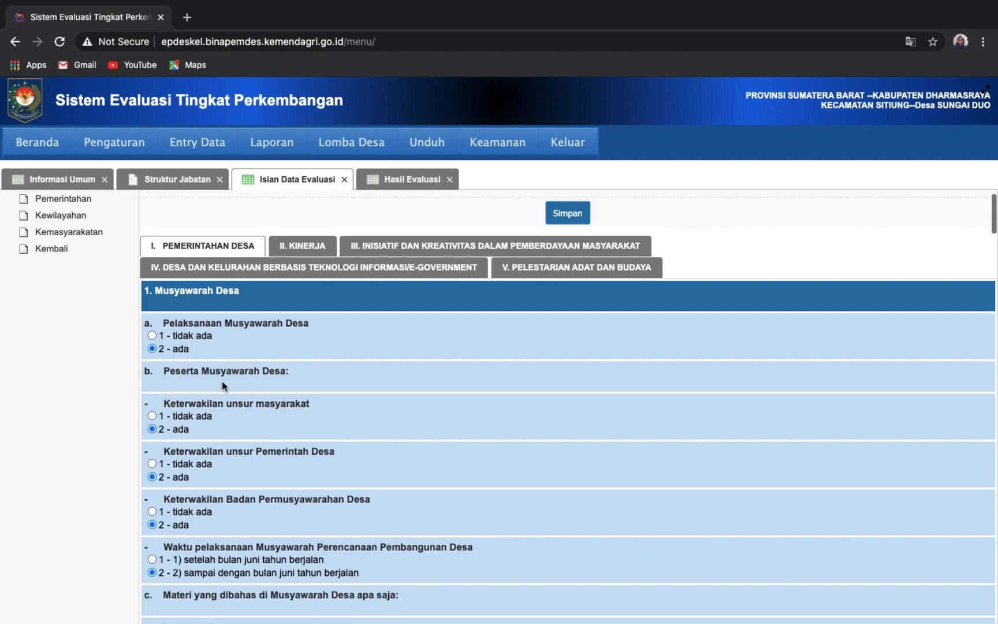
pyautogui.scroll(-3, 222, 384)
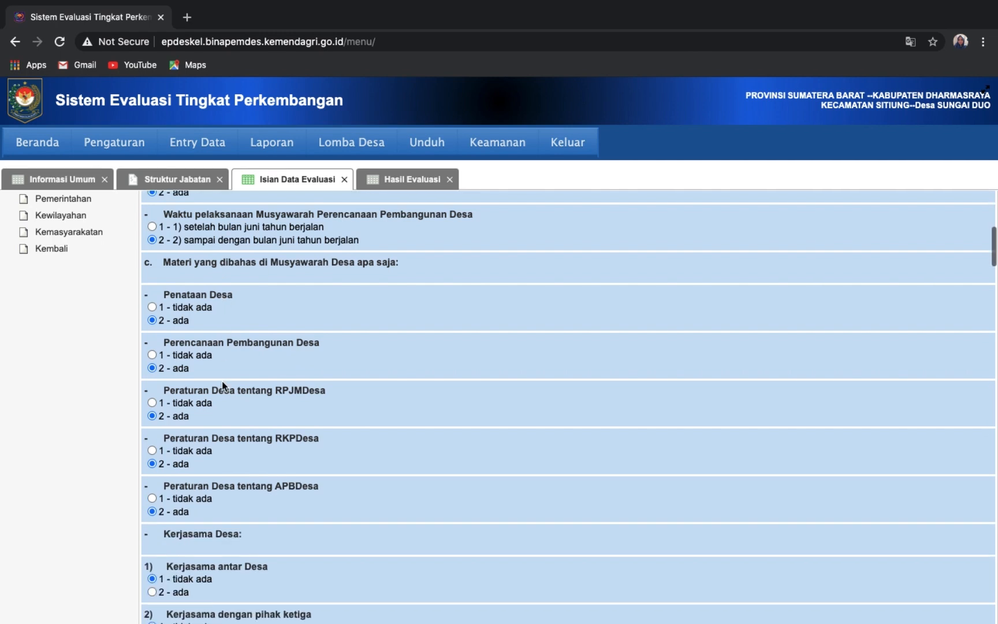
pyautogui.scroll(1, 222, 381)
pyautogui.scroll(7, 222, 381)
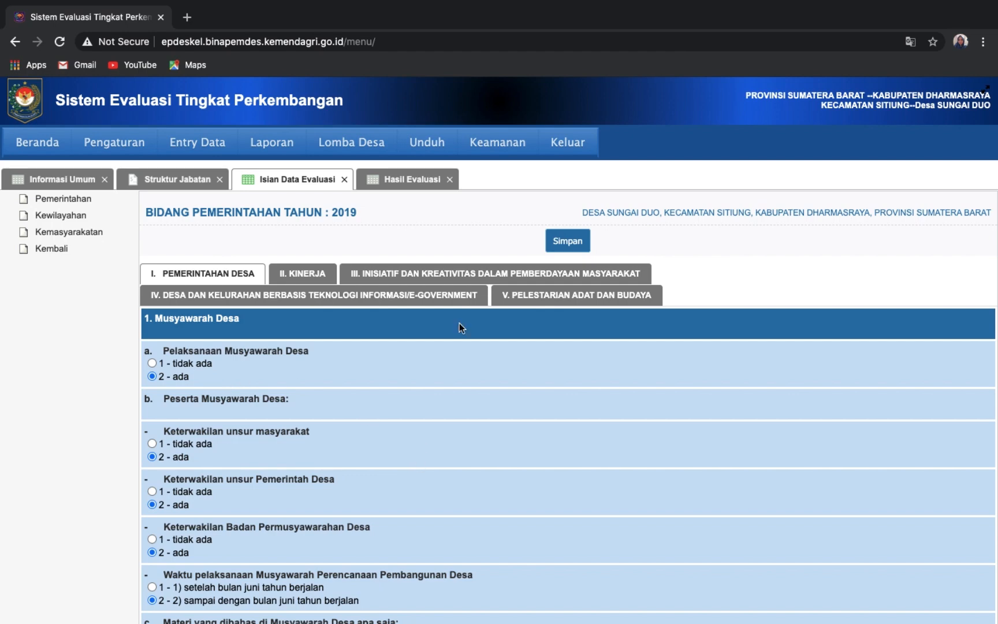
pyautogui.click(565, 242)
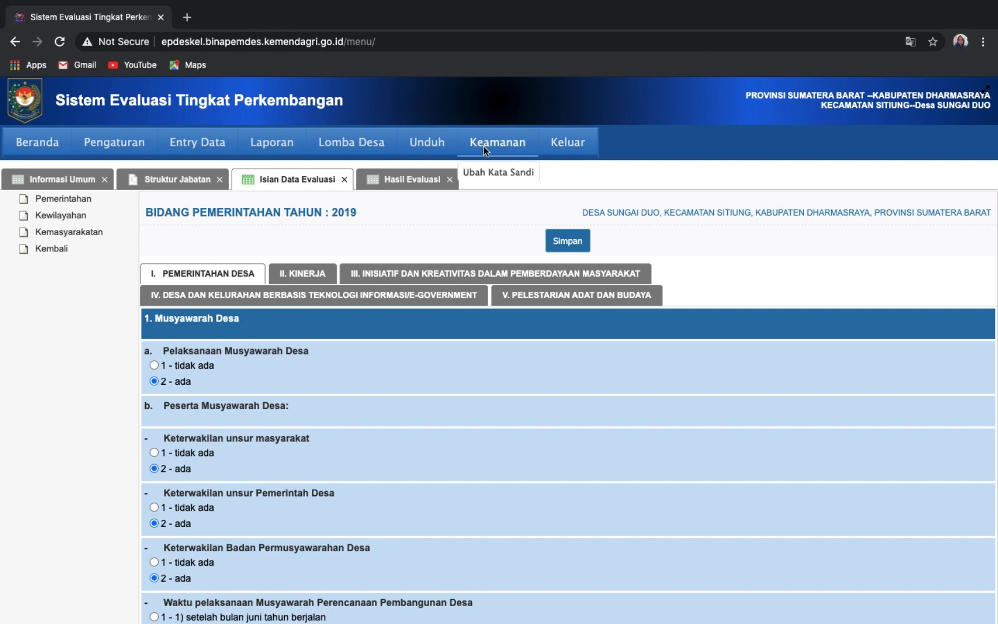
# View the Lomba Desa page and the Unduh download list.
pyautogui.click(358, 142)
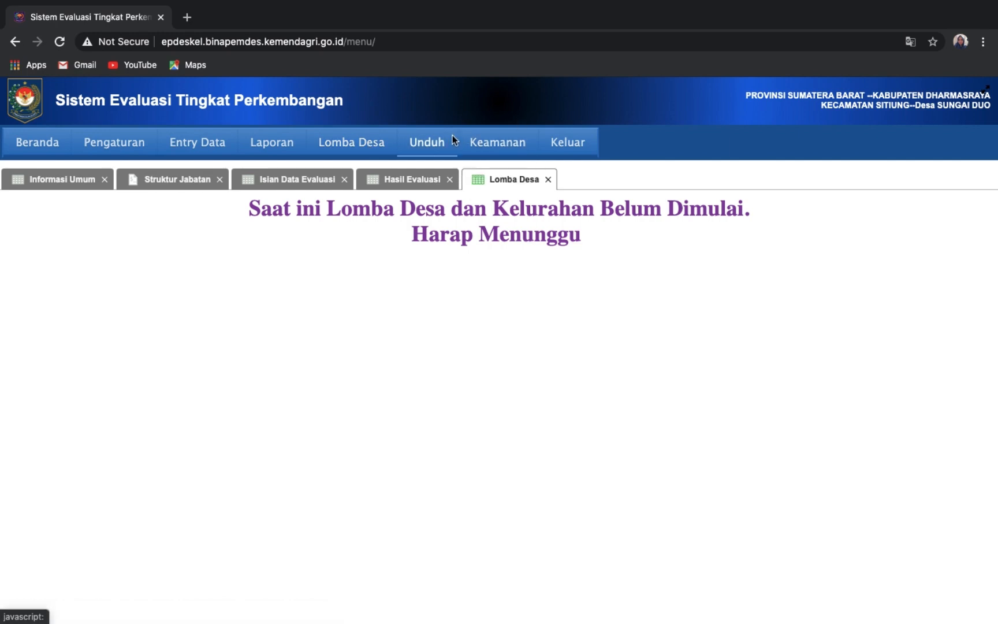
pyautogui.click(435, 146)
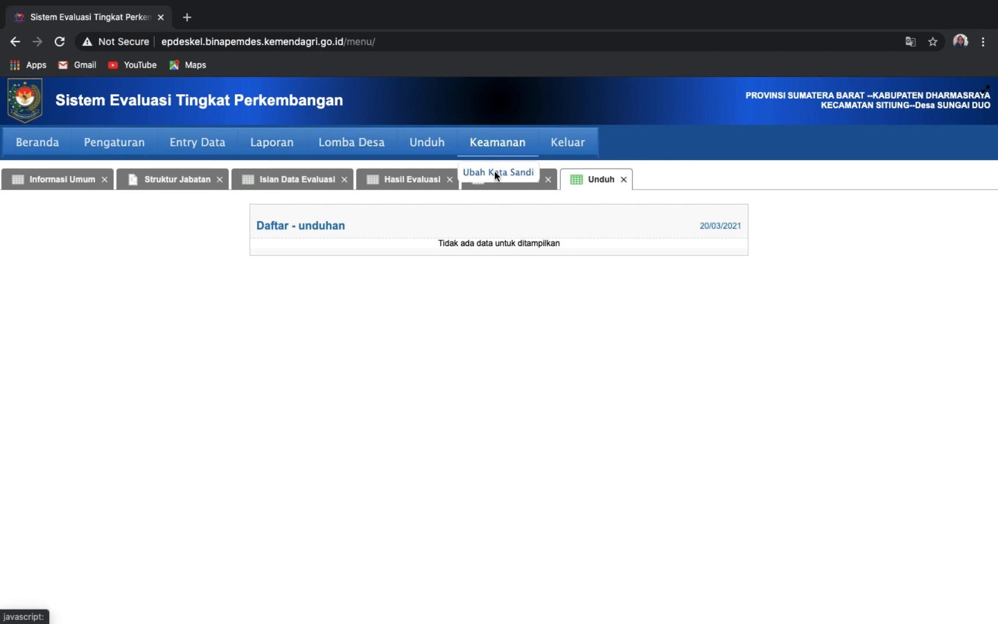
# Open the Ubah Kata Sandi form and go through its old password, new password and confirmation fields without entering anything.
pyautogui.click(494, 171)
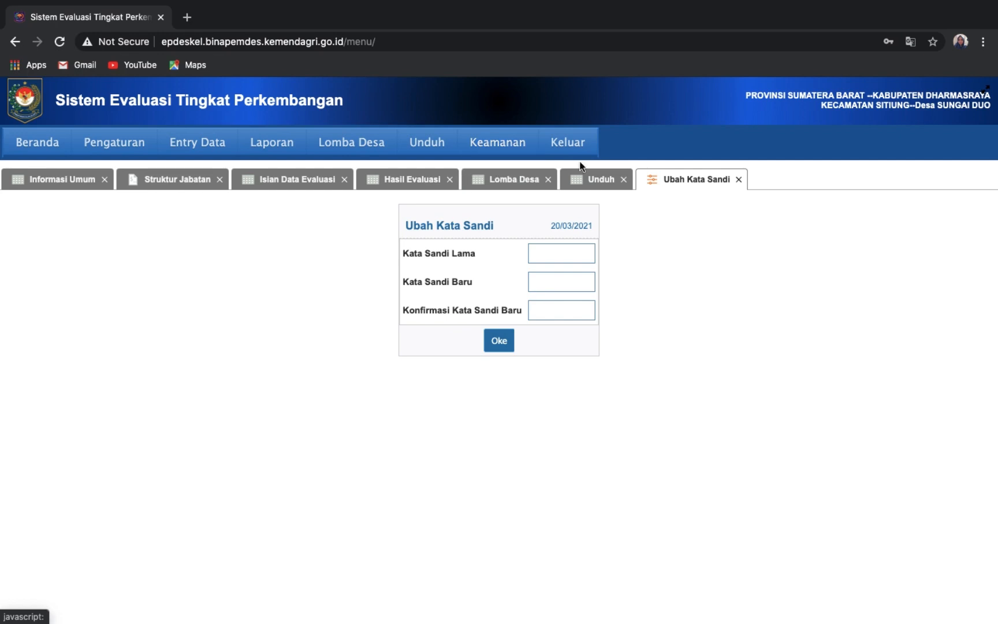
pyautogui.click(538, 252)
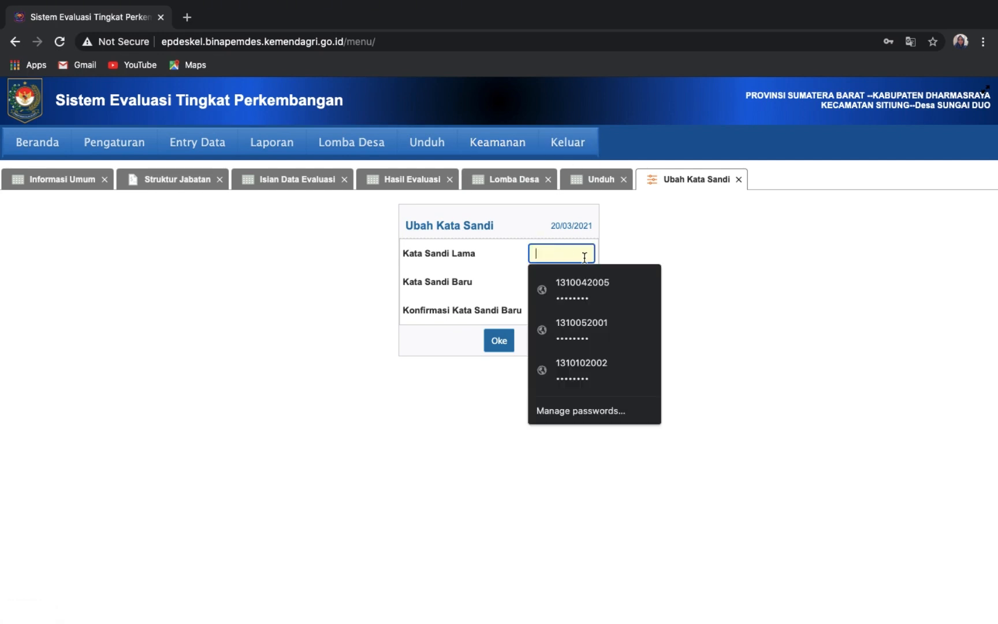
pyautogui.click(648, 248)
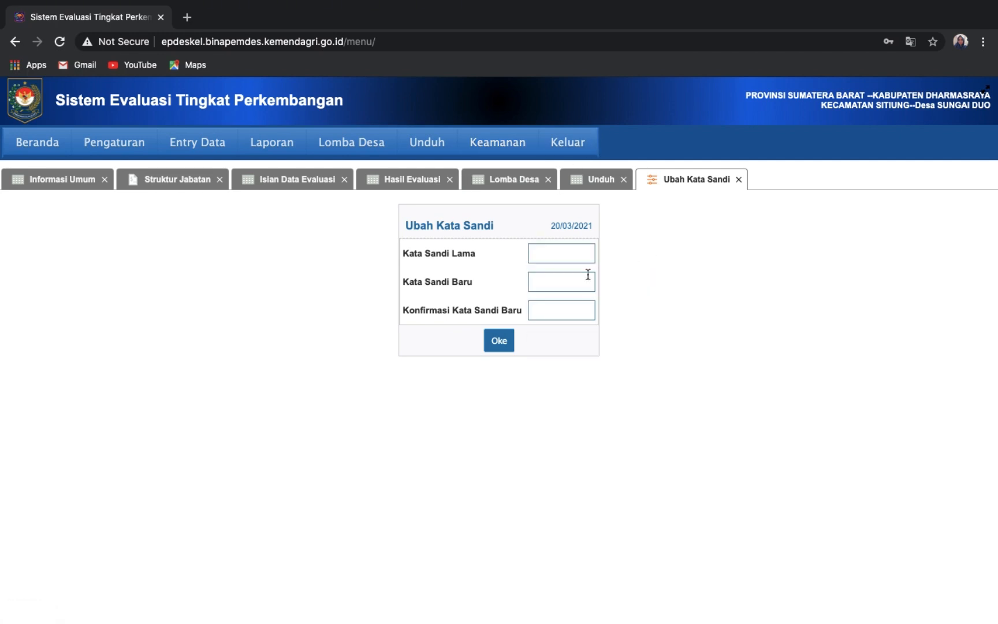
pyautogui.click(540, 283)
pyautogui.click(652, 273)
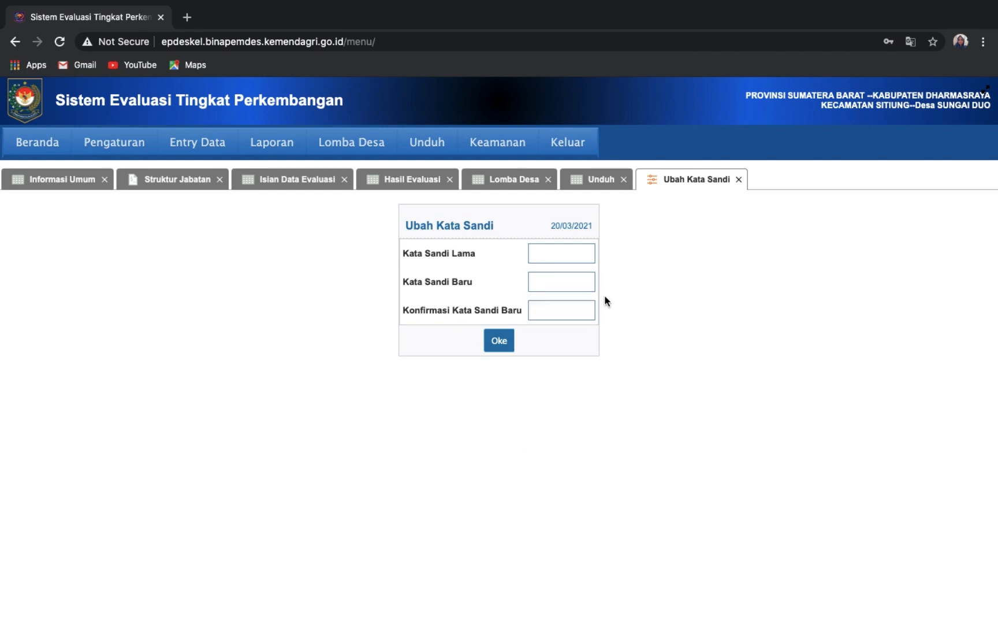
pyautogui.click(538, 309)
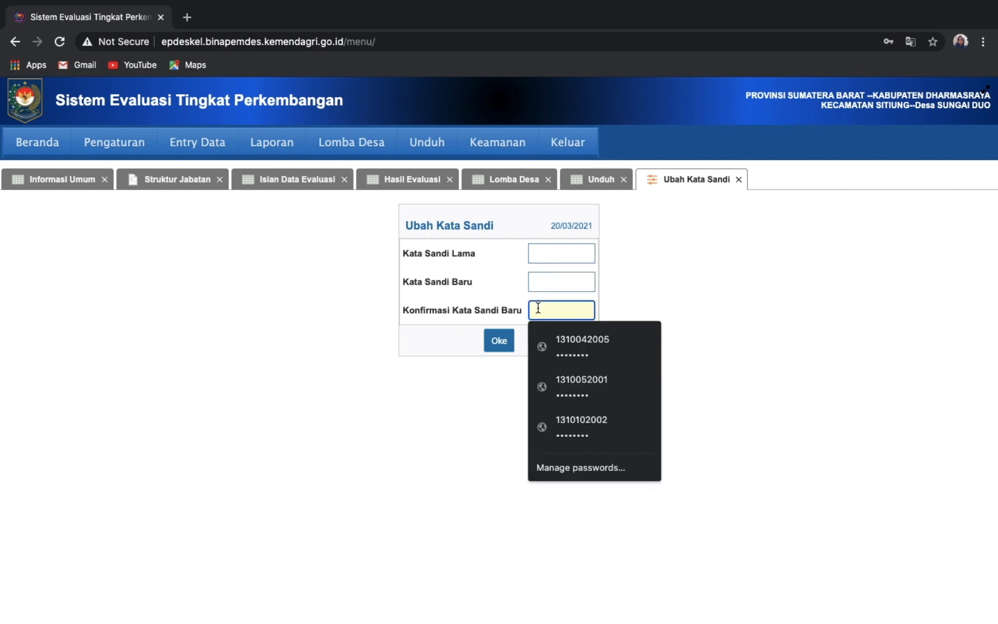